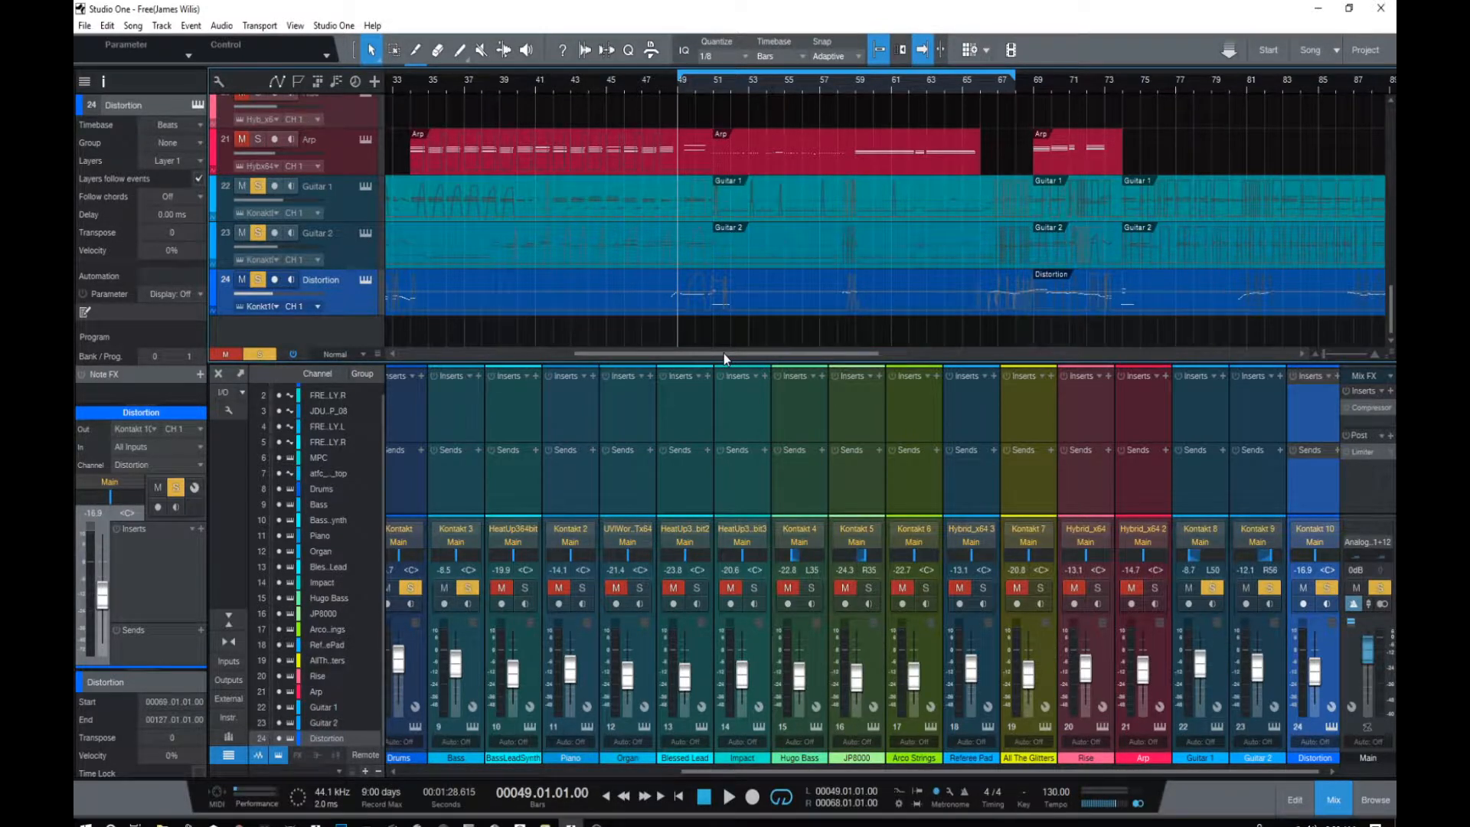
Open the Distortion track's Kontakt instrument, browse its library list through the Evolution guitars, and close the instrument window.
drag(724, 352, 783, 354)
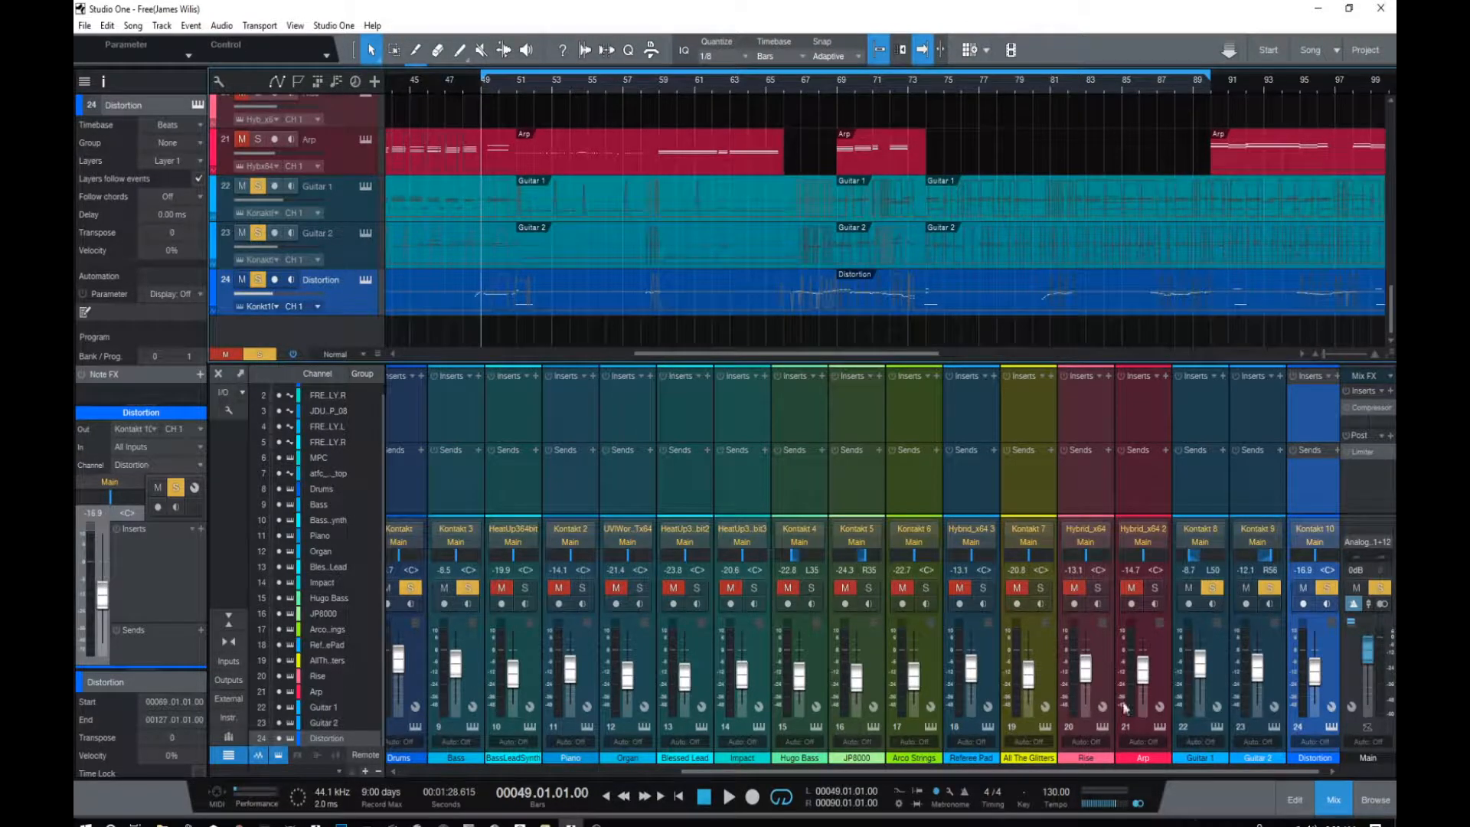
drag(1103, 771, 1200, 769)
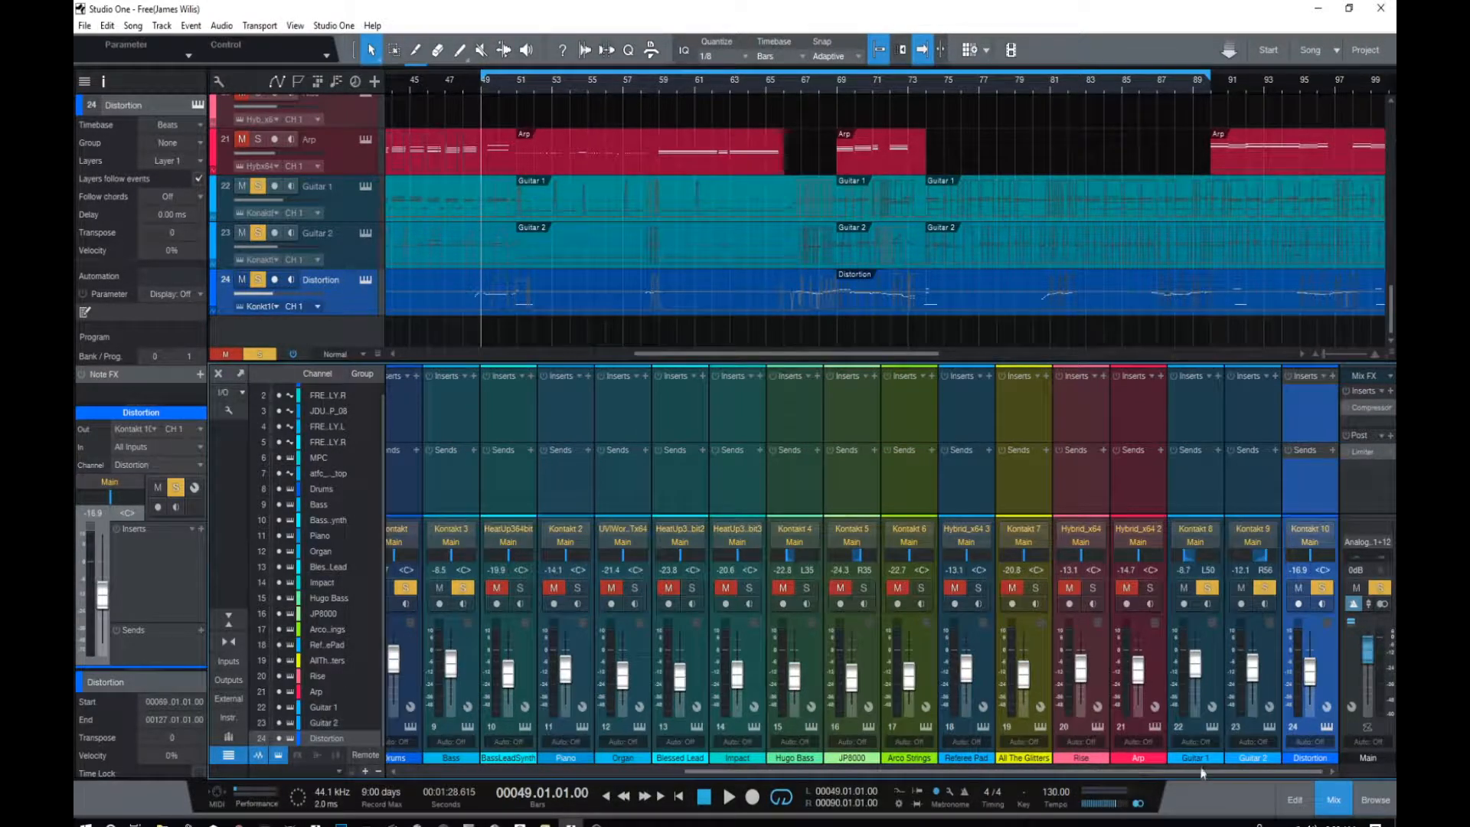
click(1325, 727)
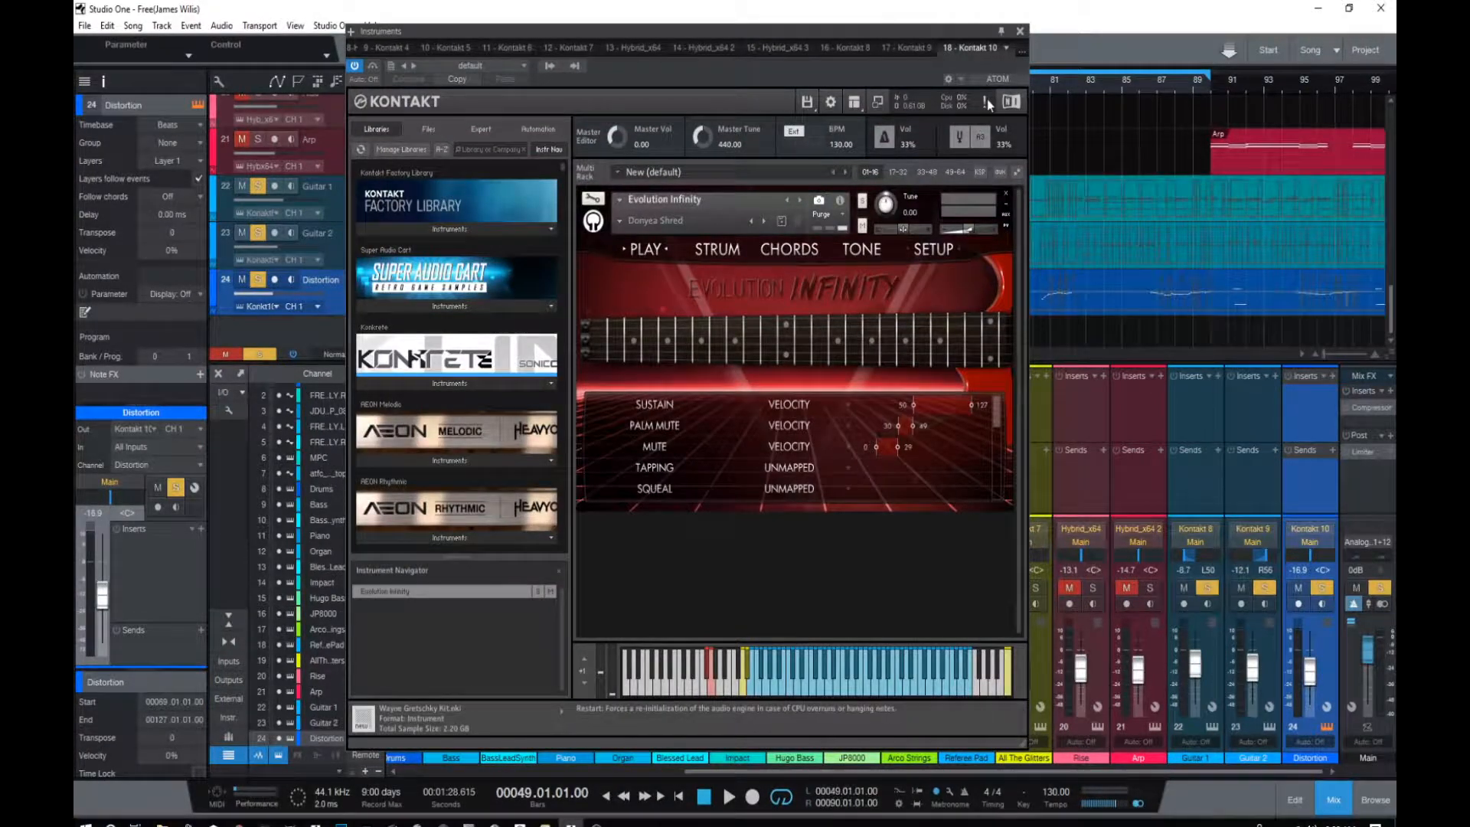
drag(905, 32, 830, 34)
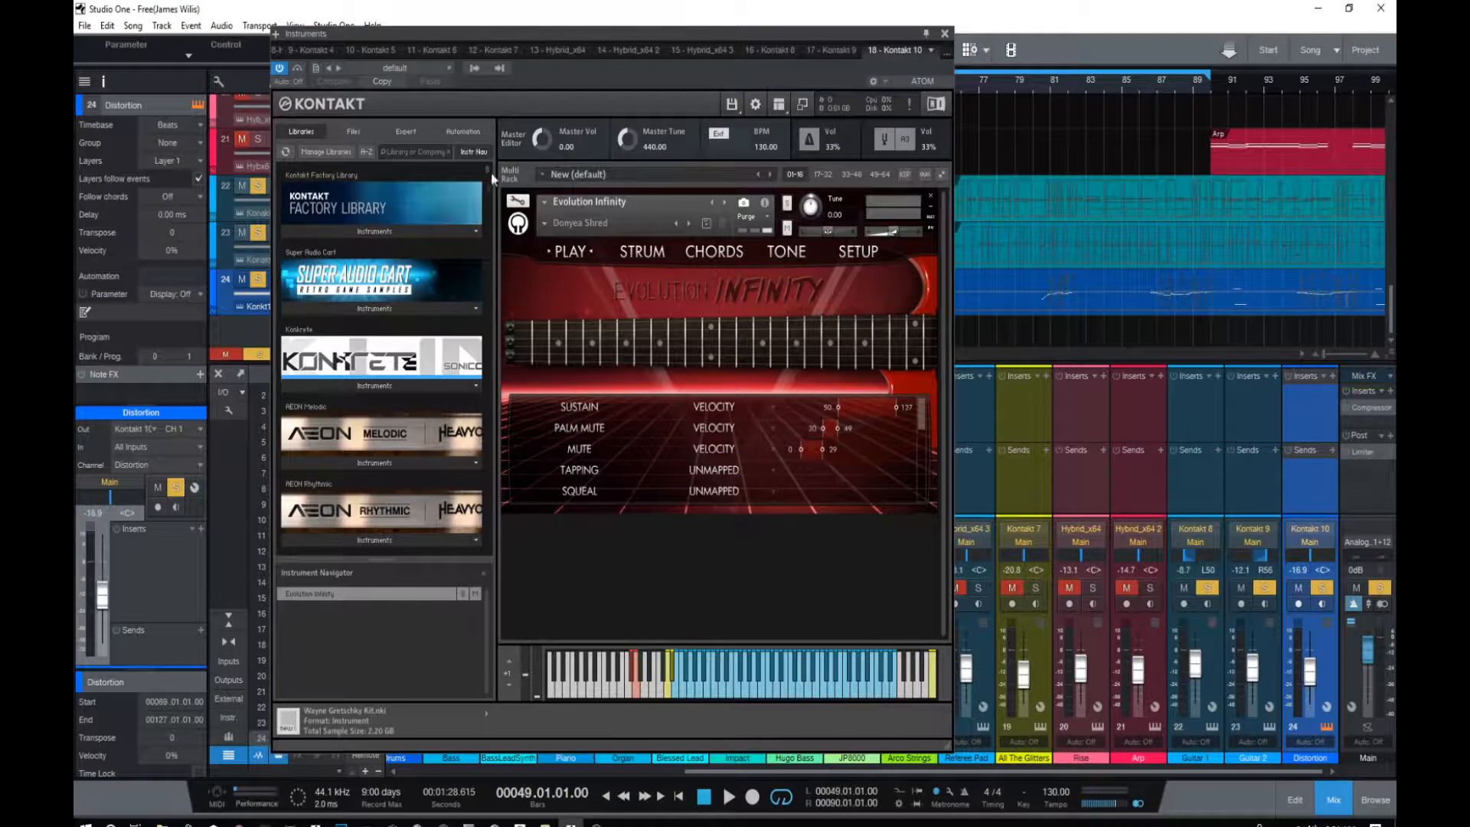
drag(487, 170, 490, 298)
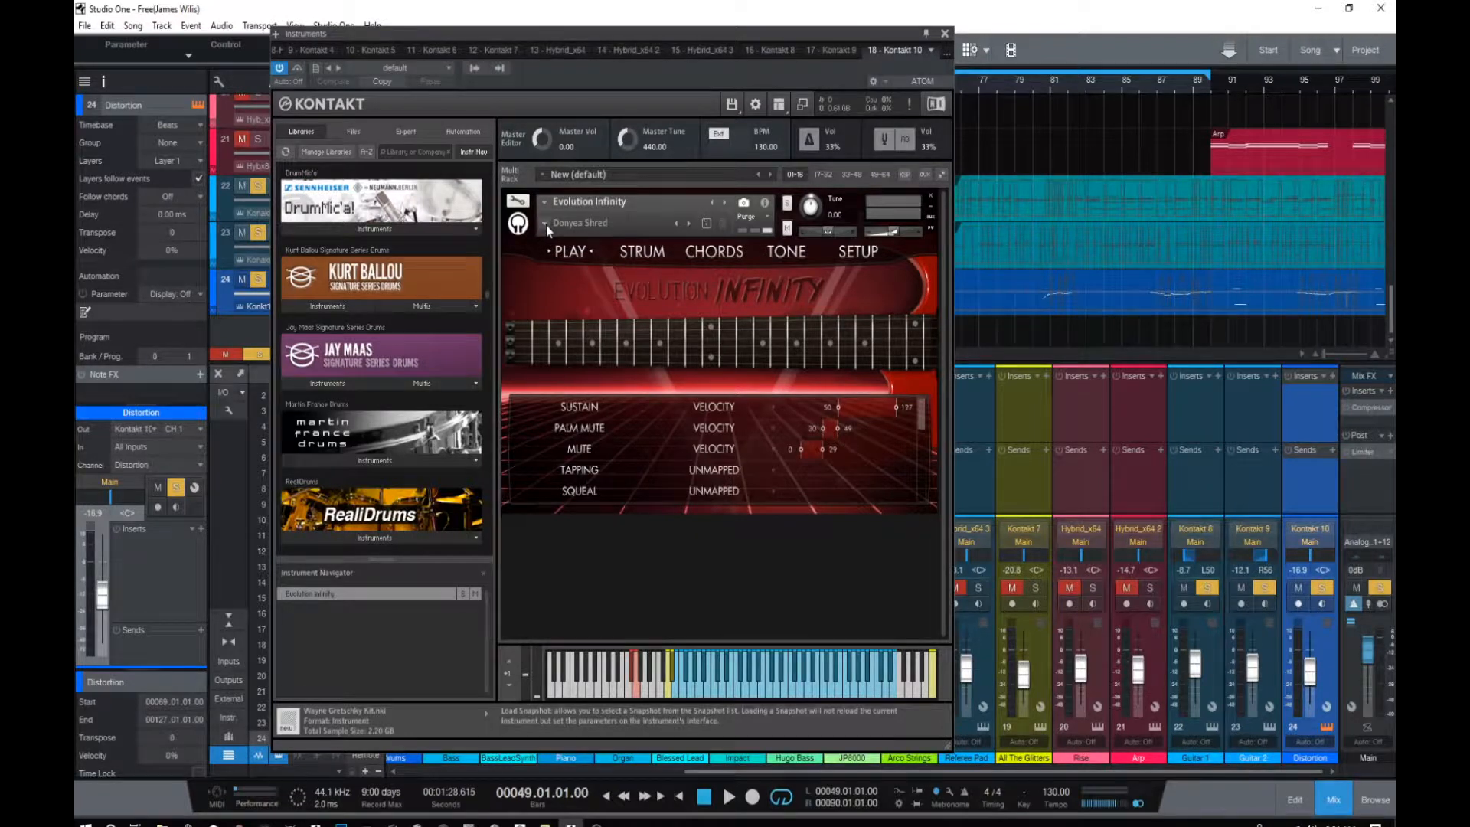
drag(489, 299, 488, 329)
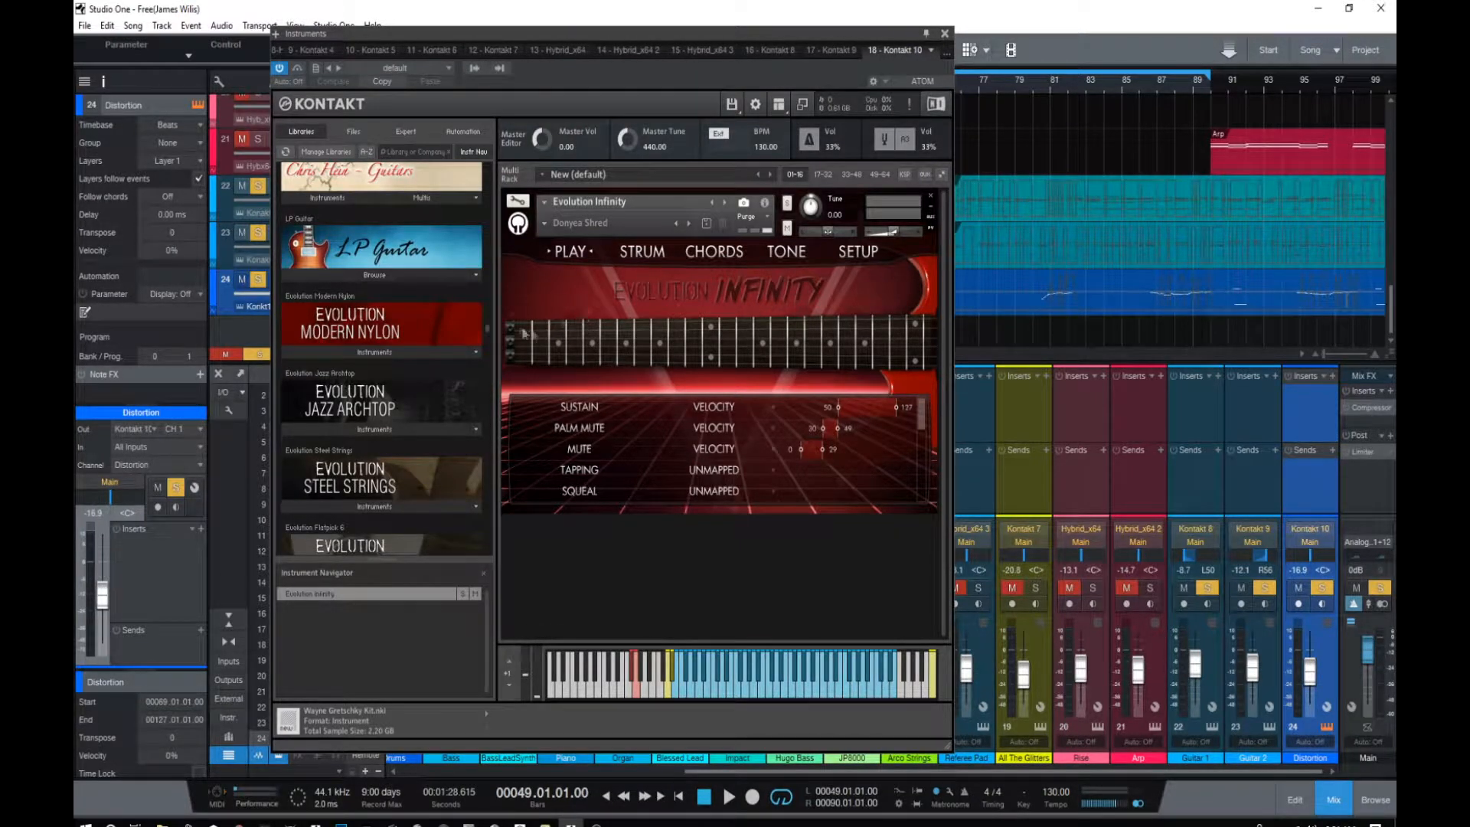
scroll(491, 340, down, 1)
scroll(491, 339, down, 7)
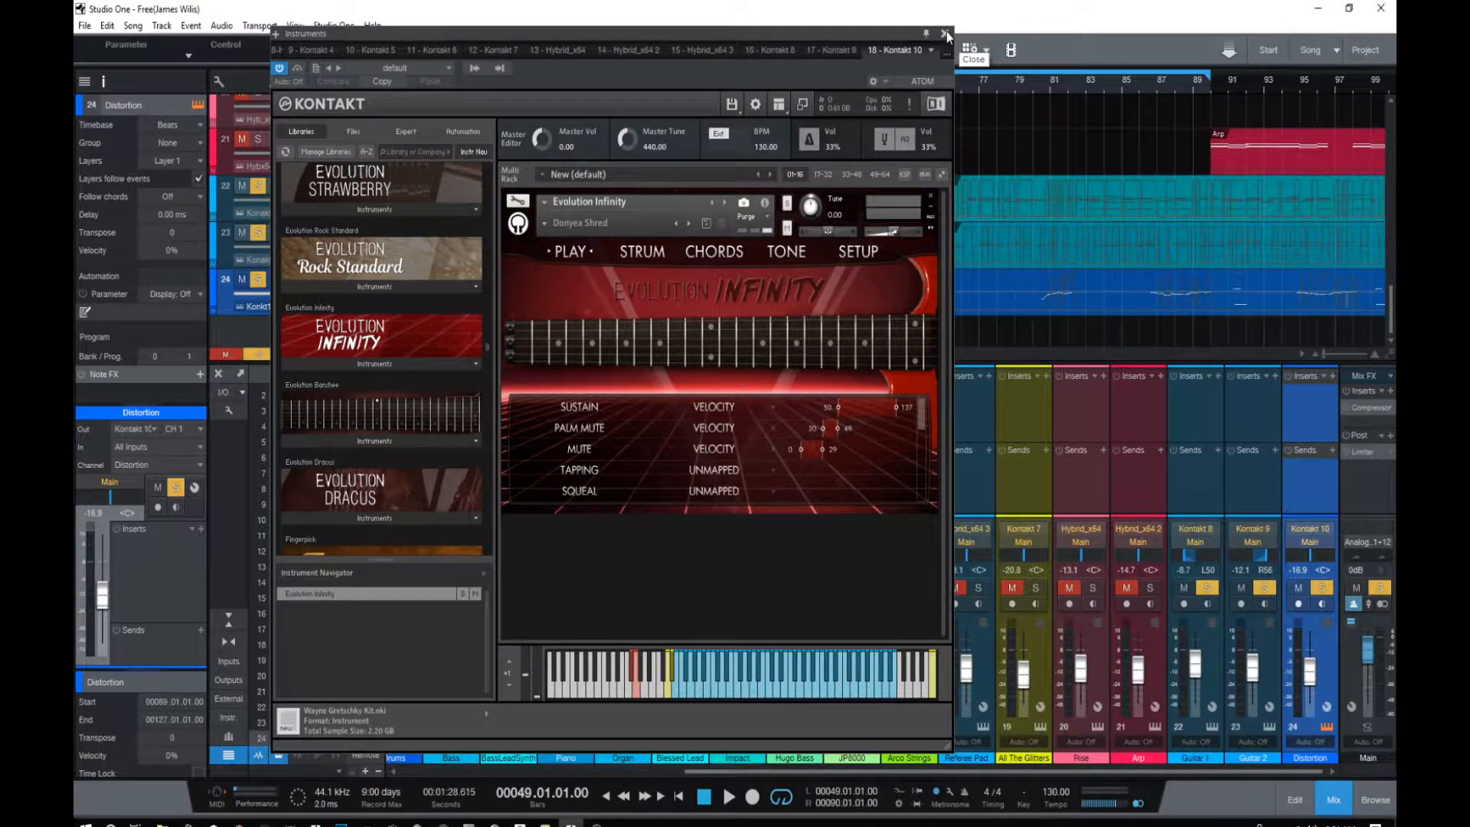
click(946, 31)
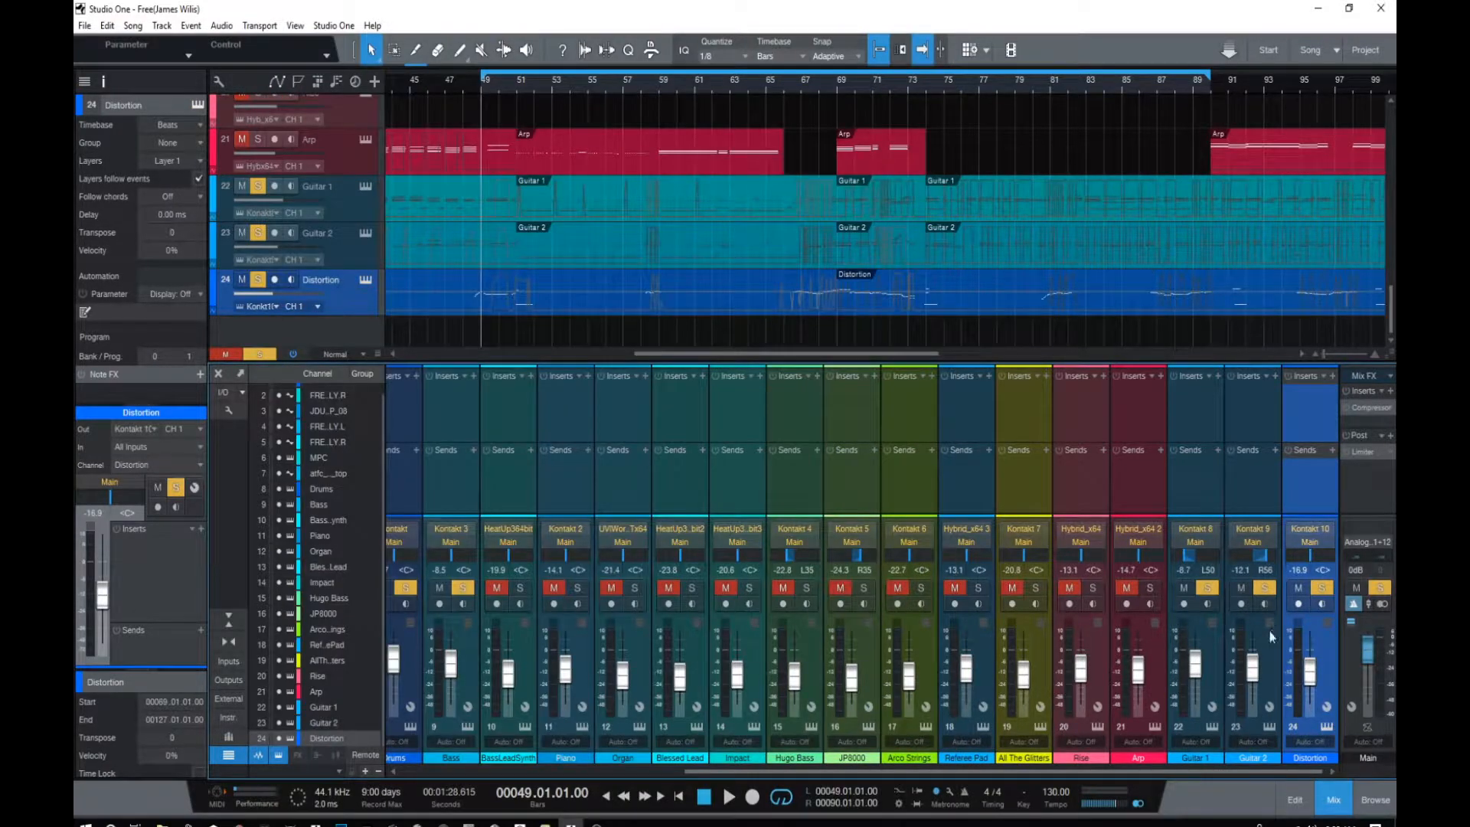
Inspect the Evolution Hollowbody Blues instrument loaded in Guitar 2's Kontakt, and close its window.
click(1269, 728)
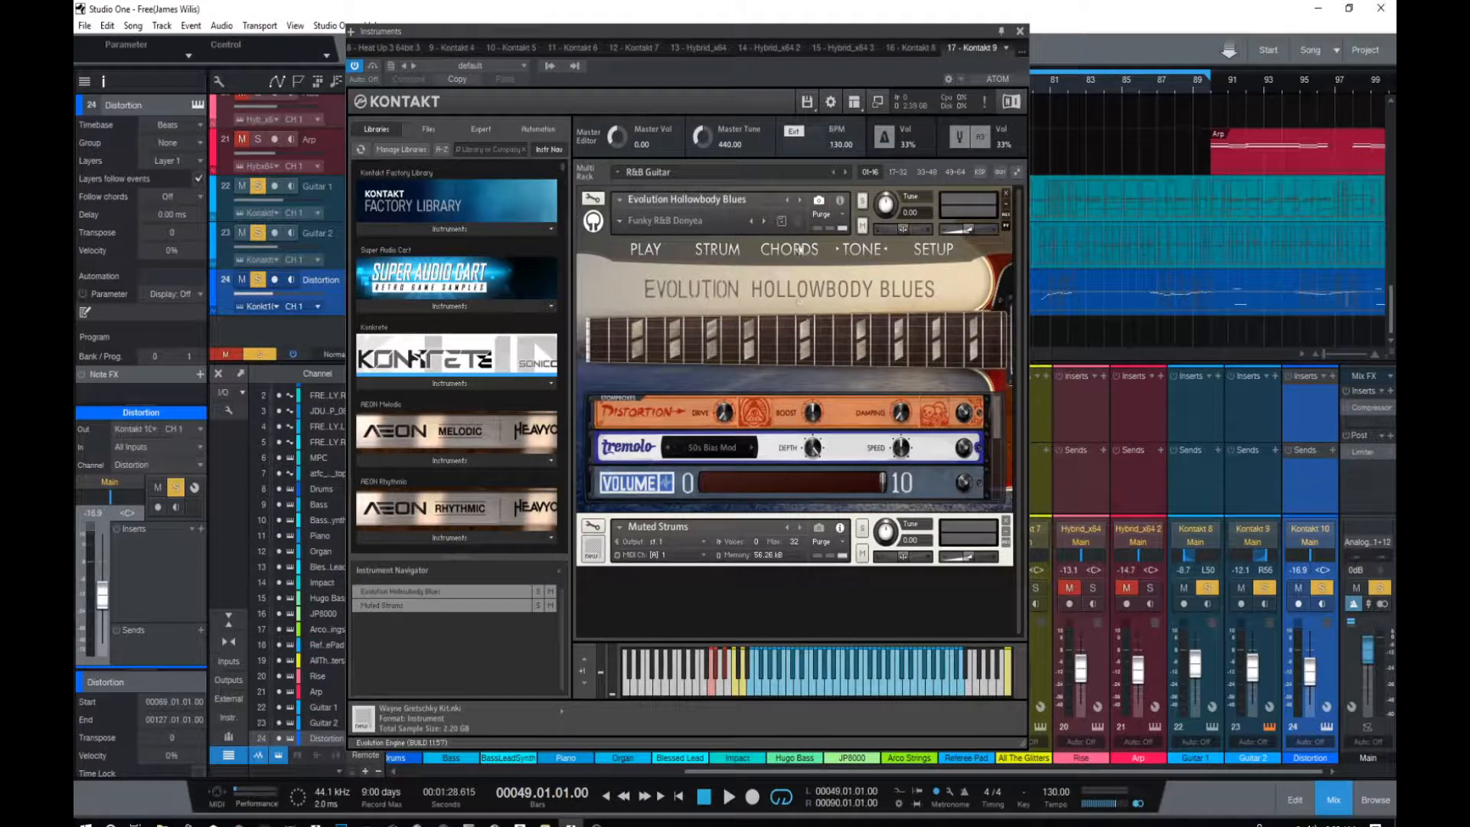
drag(804, 33, 680, 15)
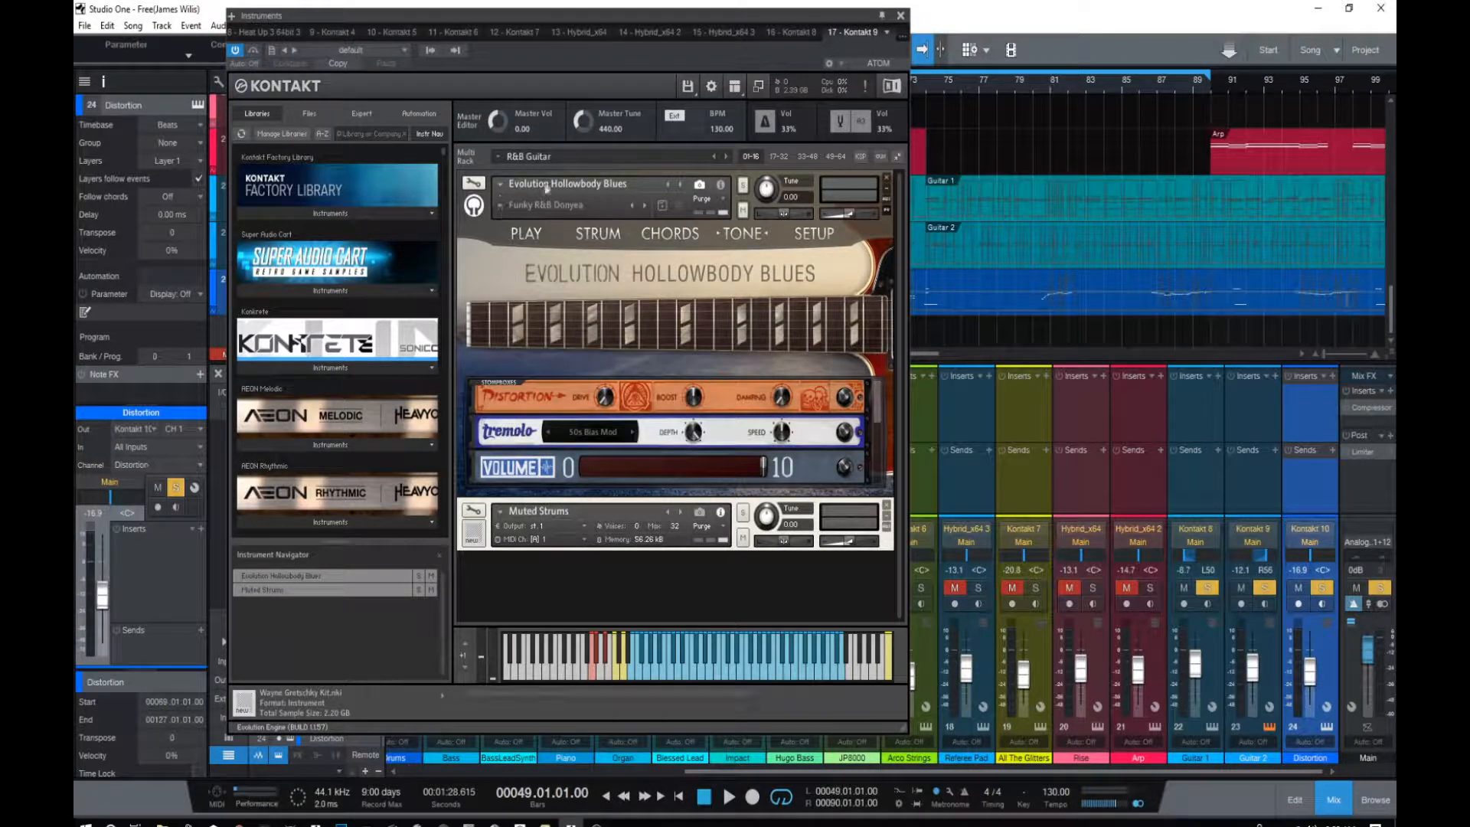
click(900, 17)
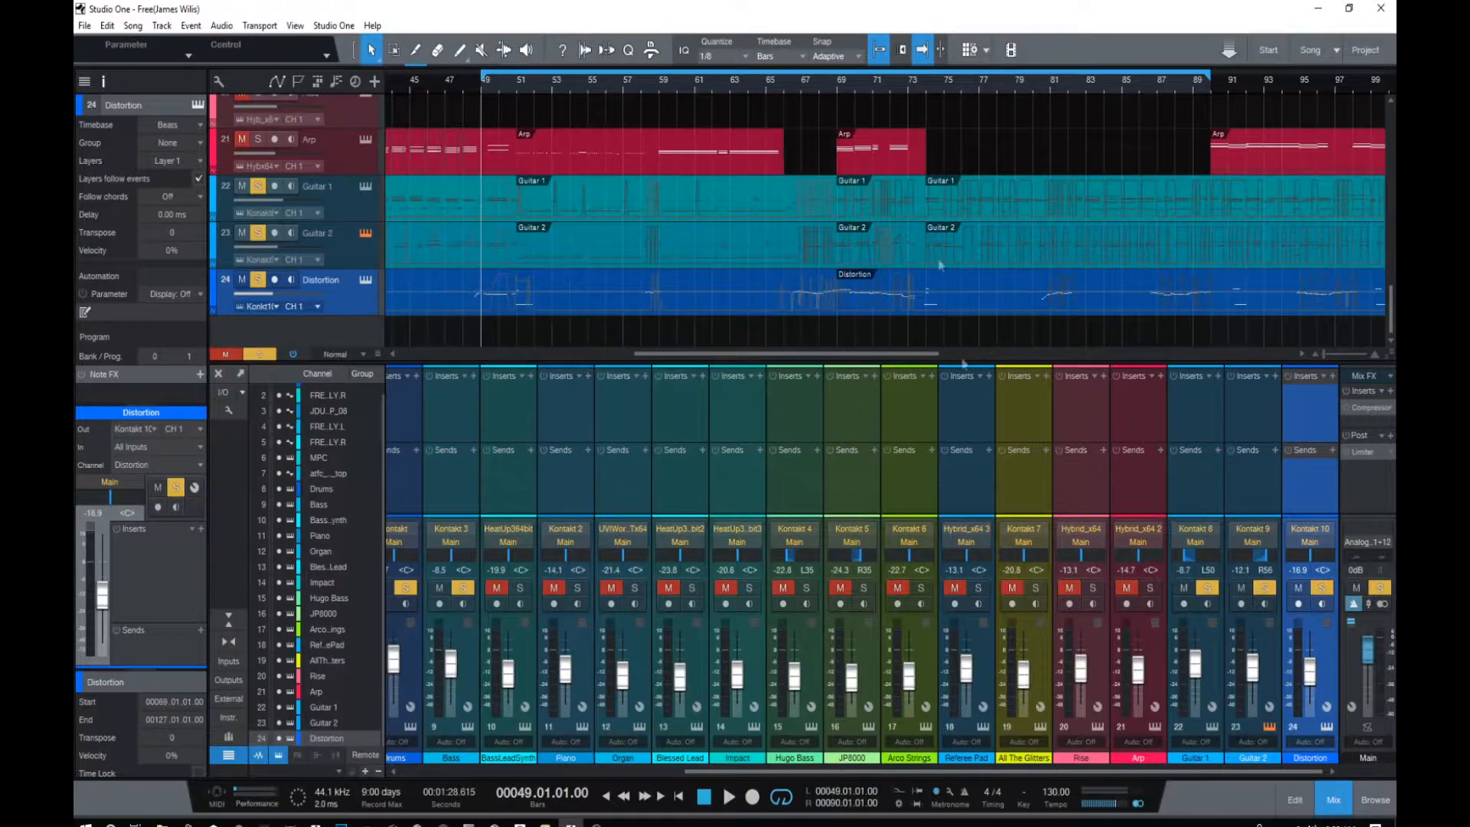
Open Guitar 1's Kontakt and audition the two mapped samples in the Muted Strums instrument's mapping editor.
click(1212, 726)
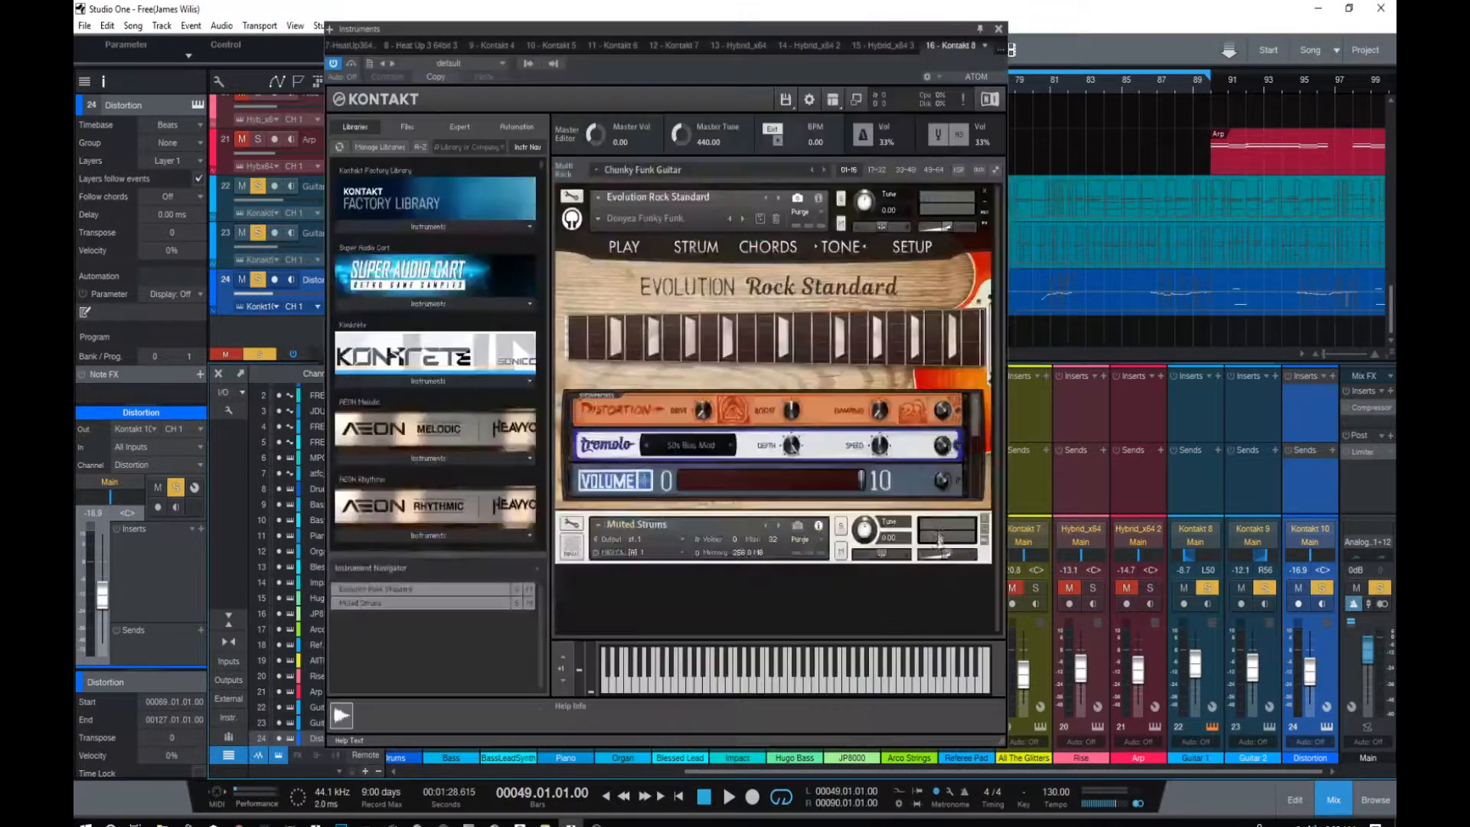
drag(793, 34, 725, 30)
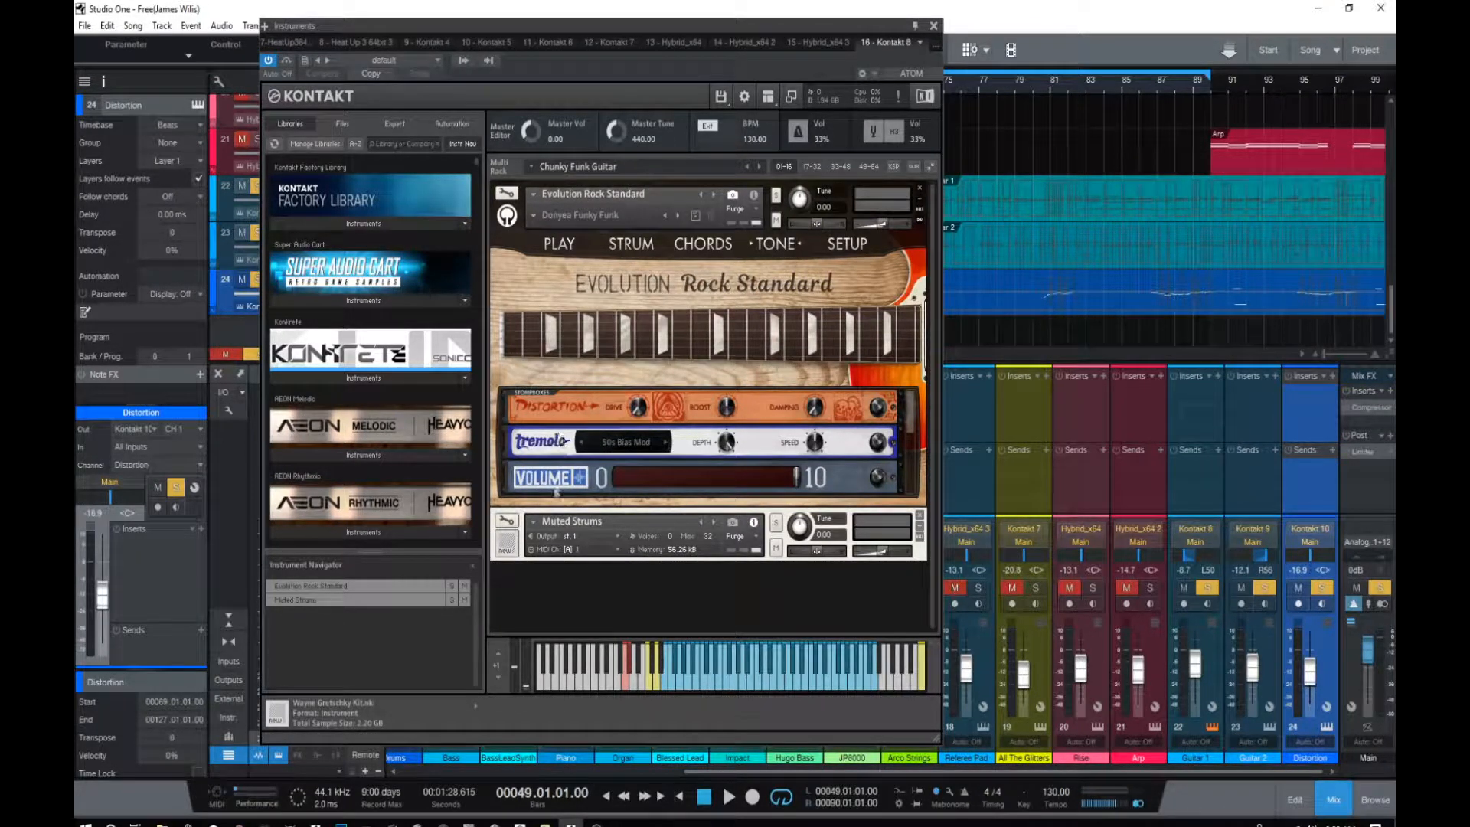
click(505, 522)
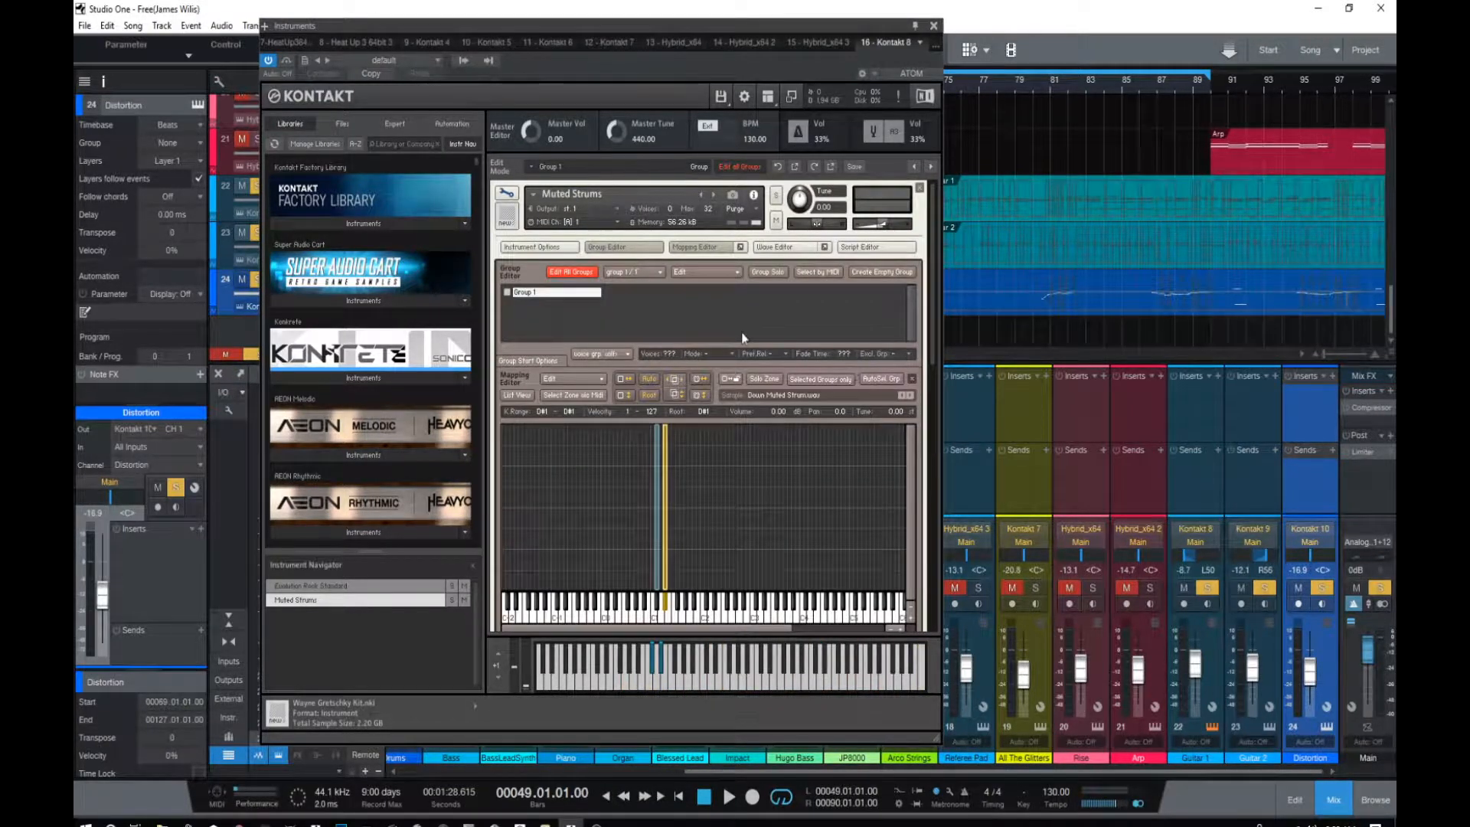
scroll(932, 313, down, 3)
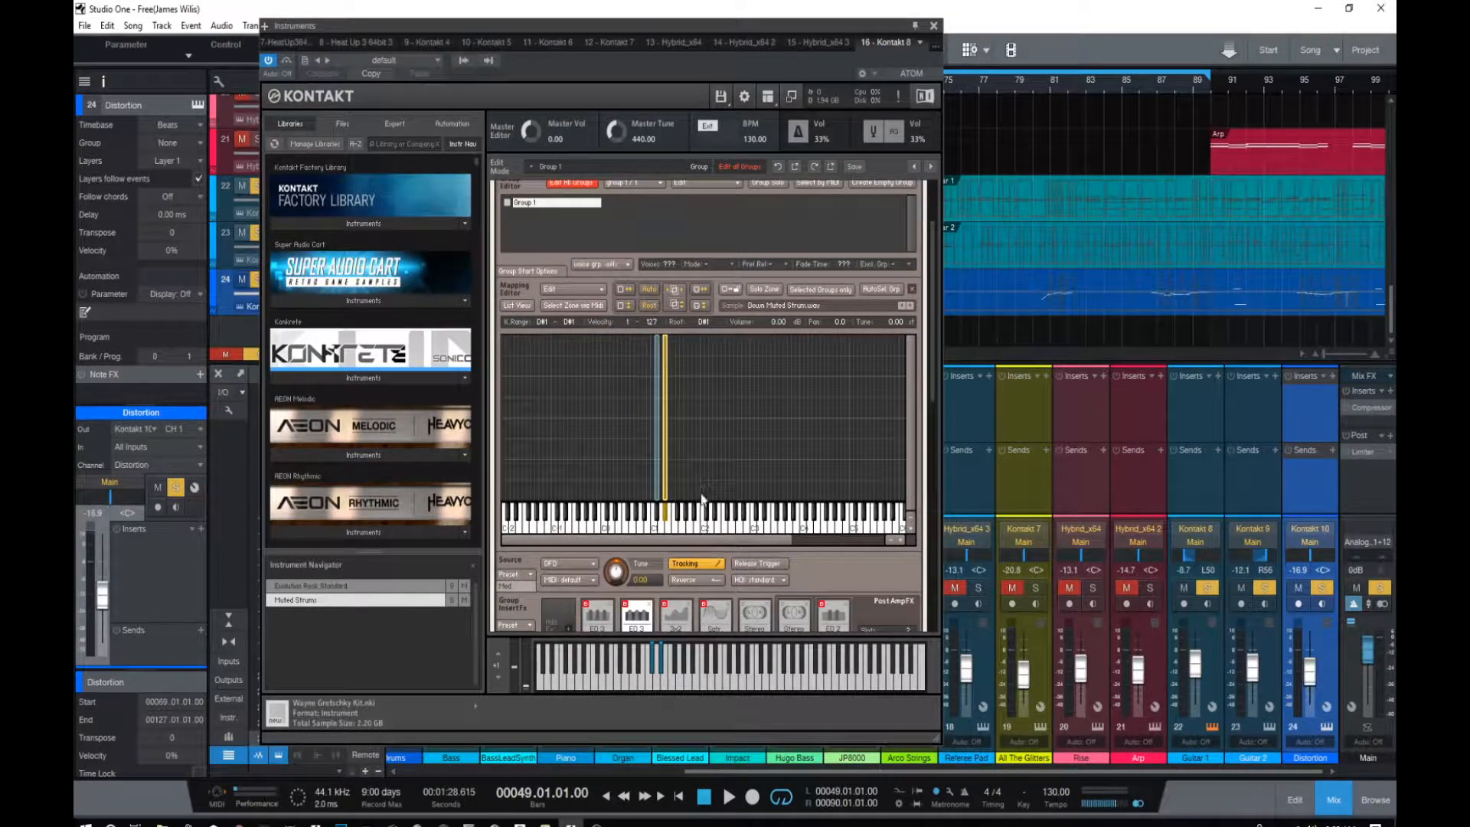
click(667, 519)
click(657, 516)
click(665, 513)
click(657, 517)
click(669, 519)
drag(933, 395, 941, 316)
click(506, 193)
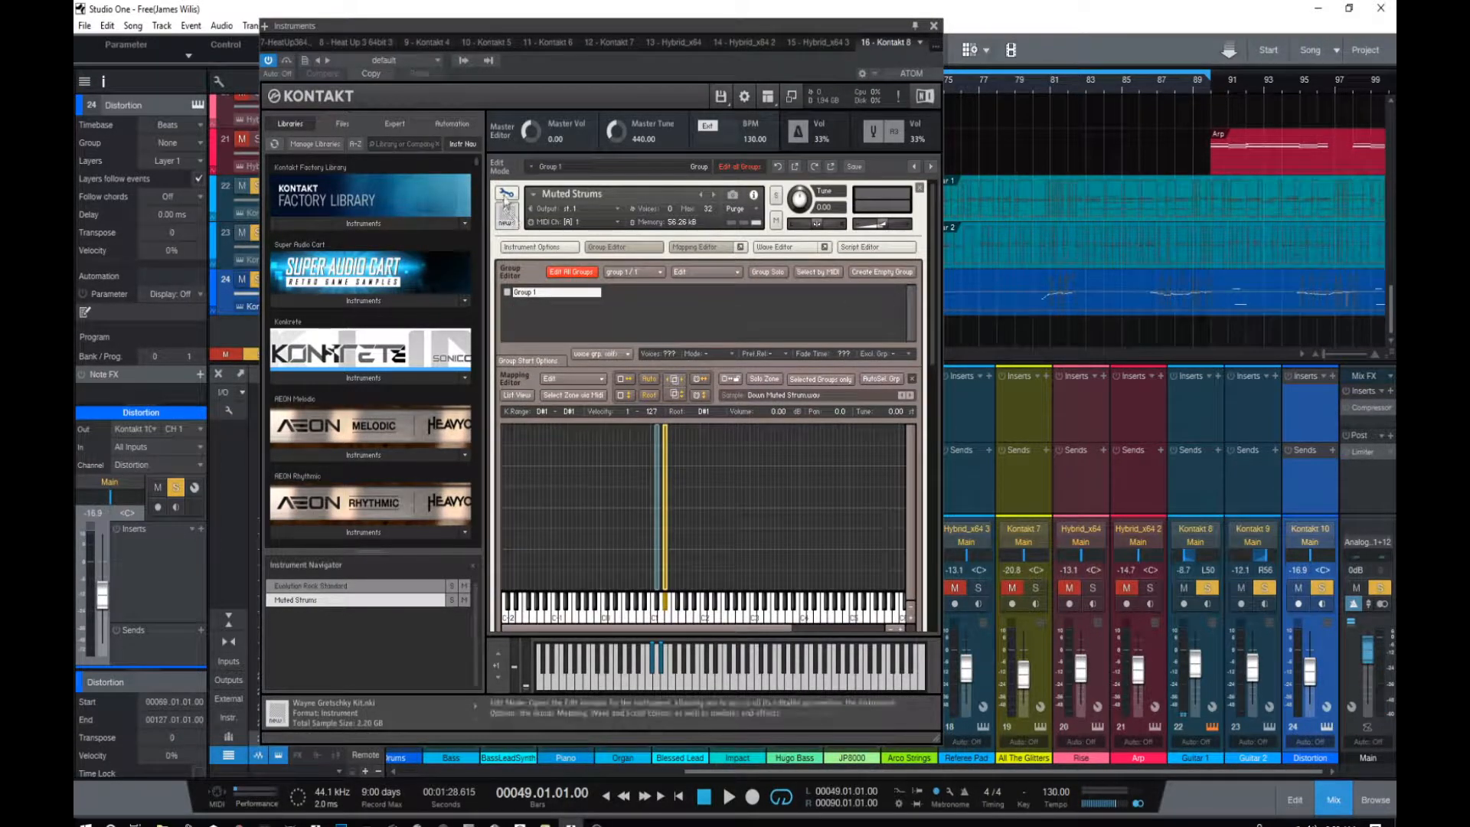
Revisit the edit view of Guitar 1's Muted Strums instrument, return to the rack, and close the Kontakt window.
click(506, 521)
click(506, 193)
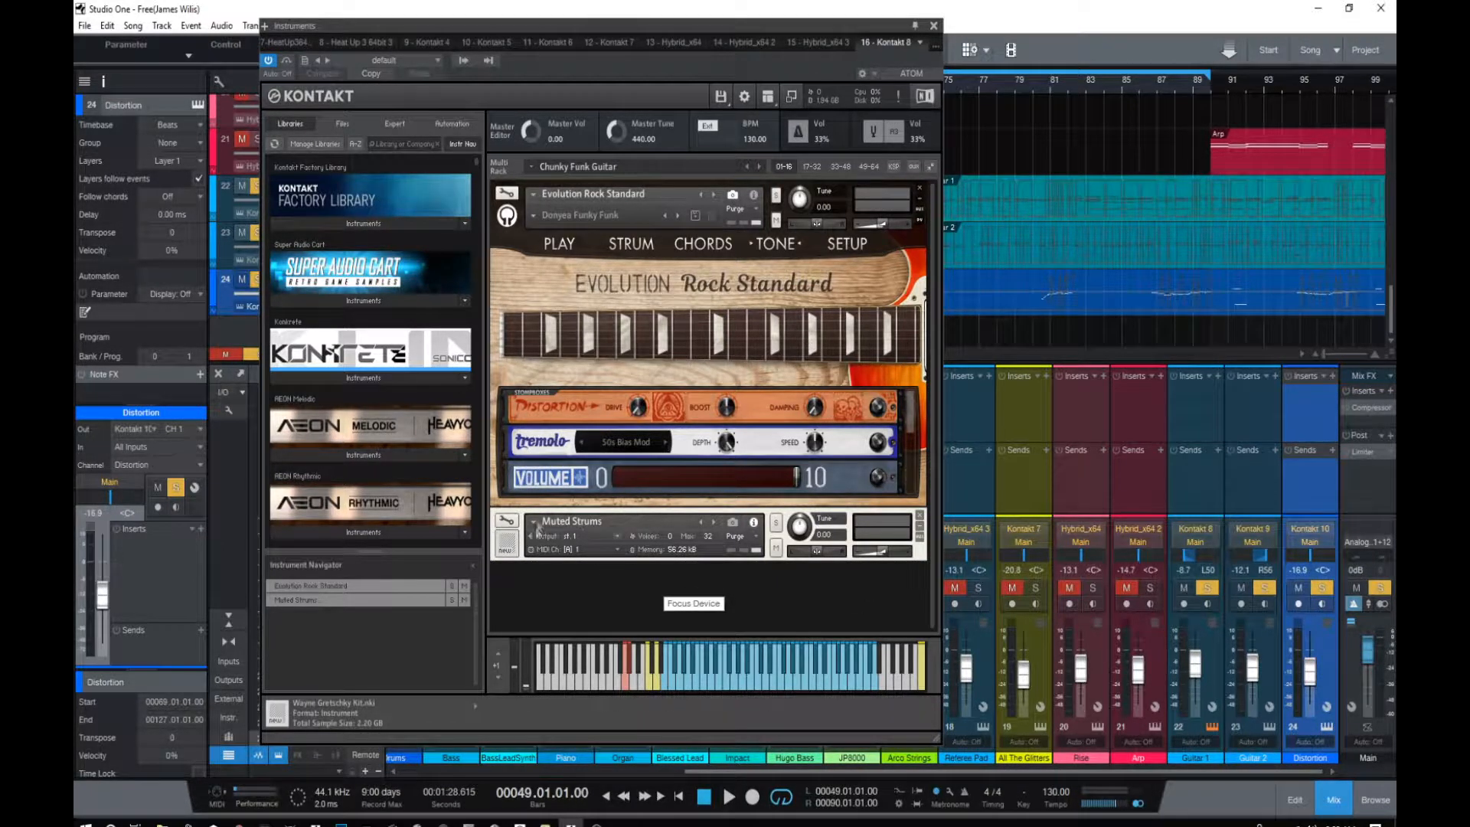
click(506, 521)
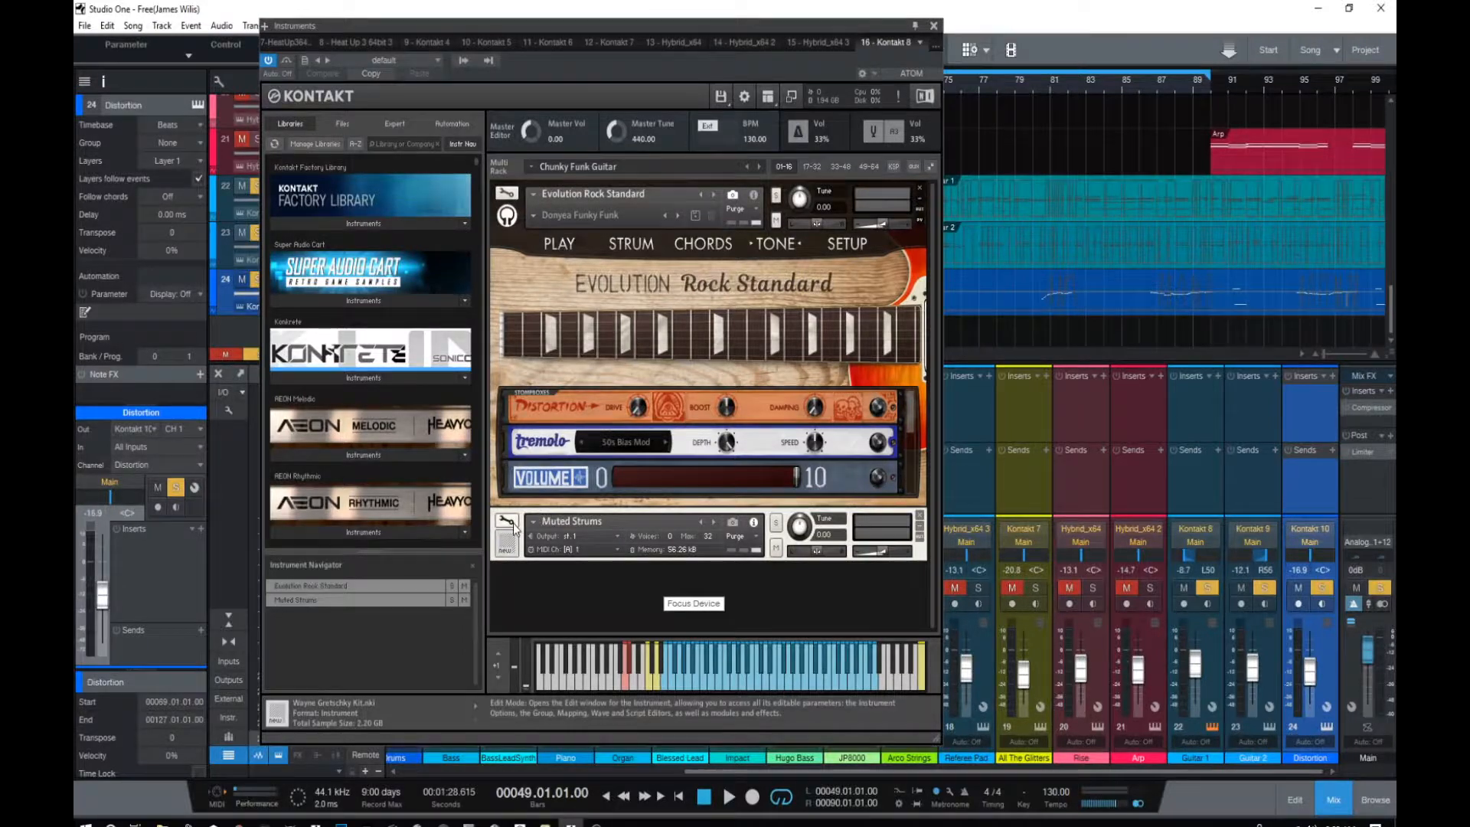
click(506, 193)
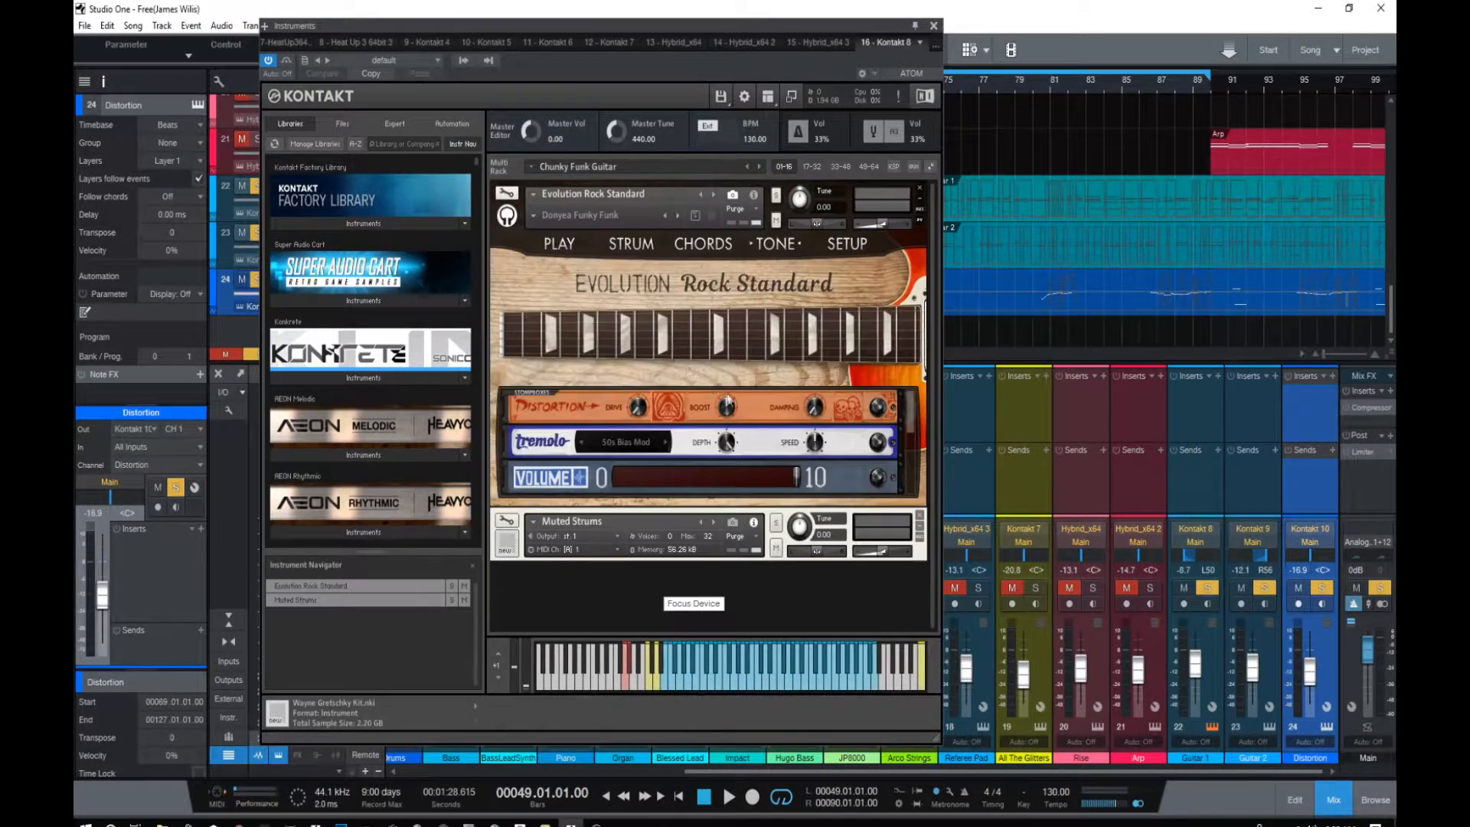
click(933, 28)
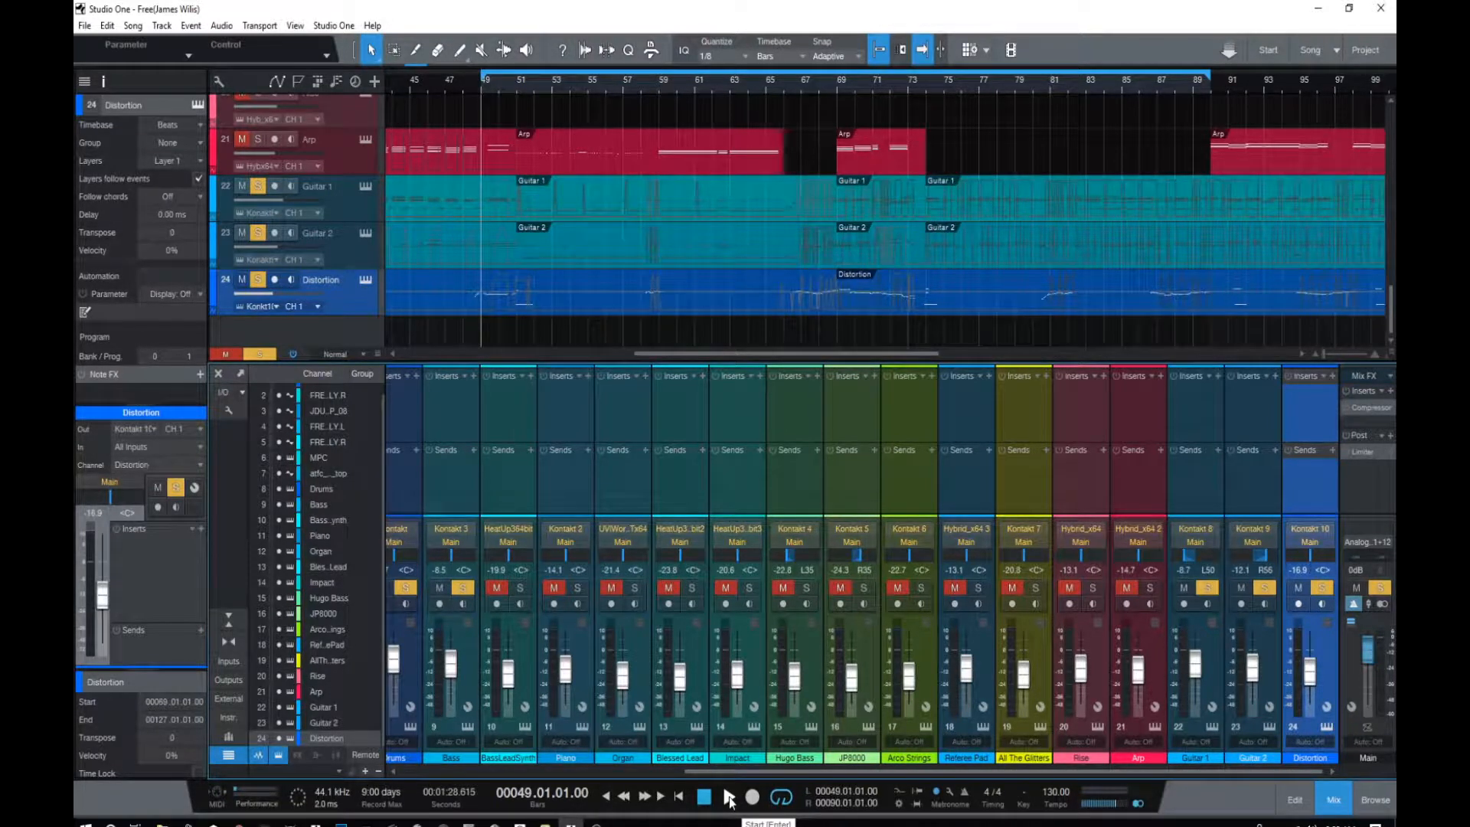
Play back the soloed drums, bass, guitars and distortion from bar 49, and stop playback.
click(728, 800)
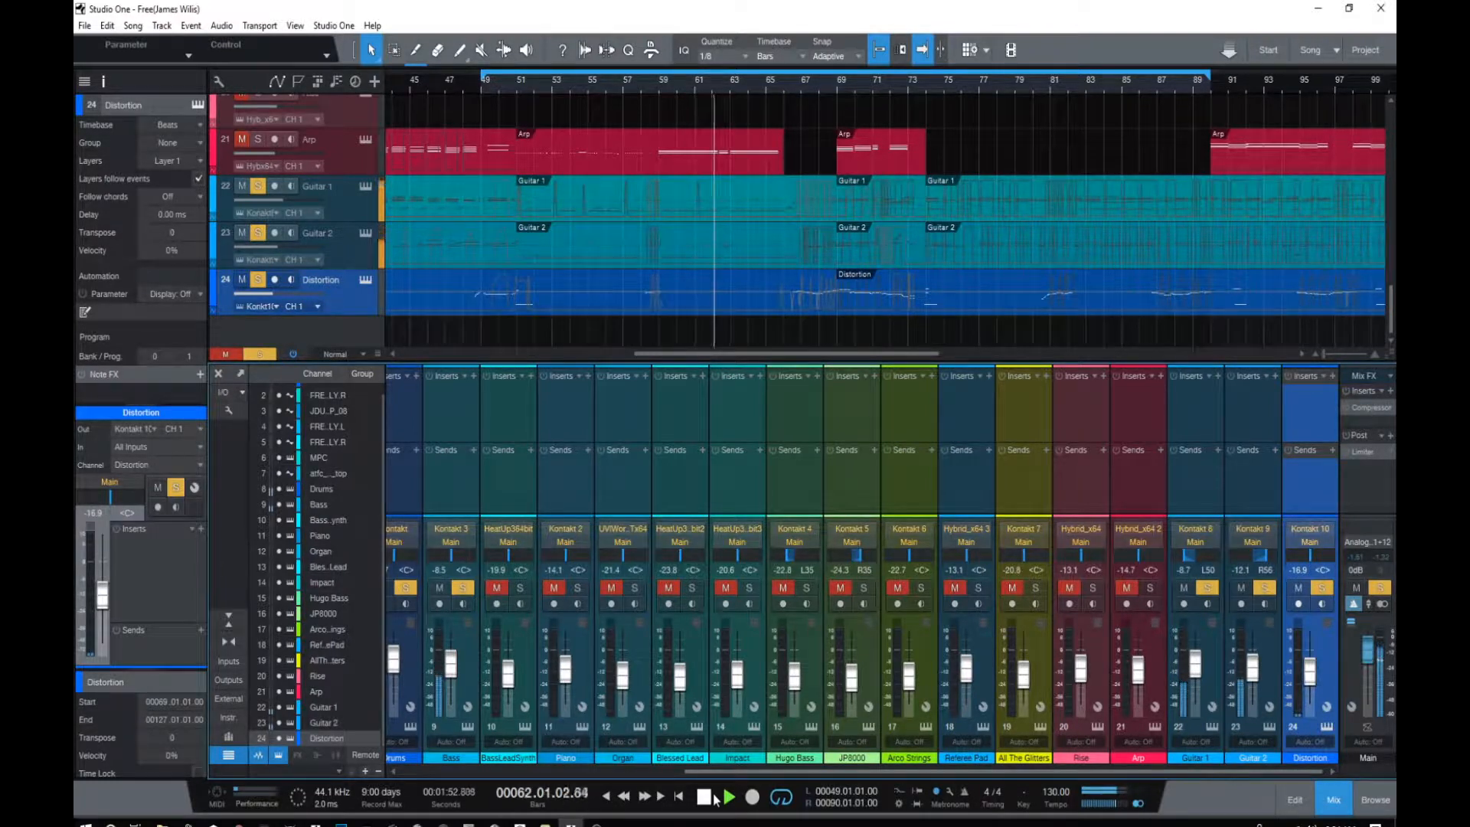
click(702, 798)
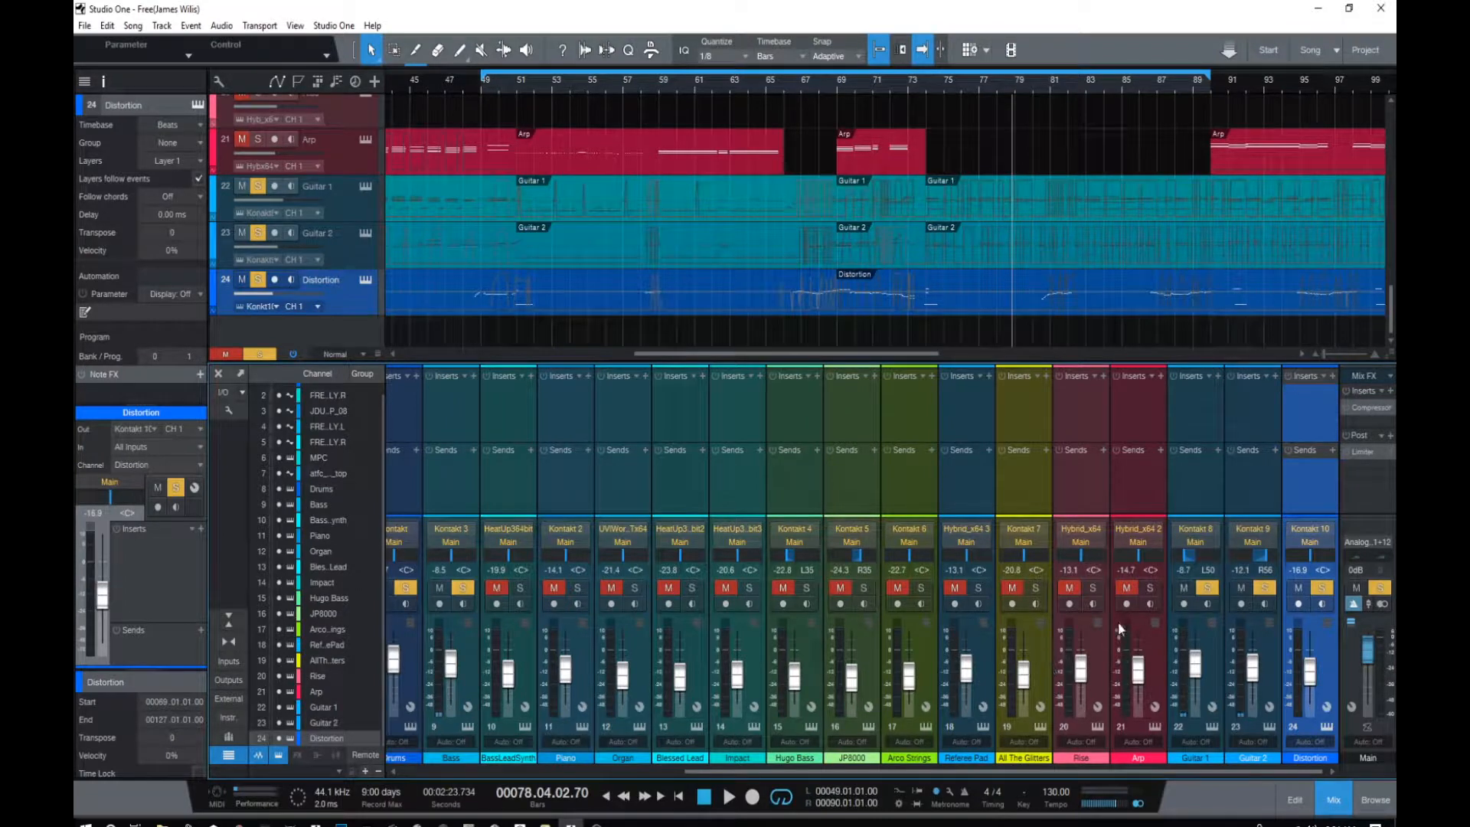
Set the loop range to bars 51 to 59 and unsolo every track except Guitar 1.
drag(1207, 74, 1010, 131)
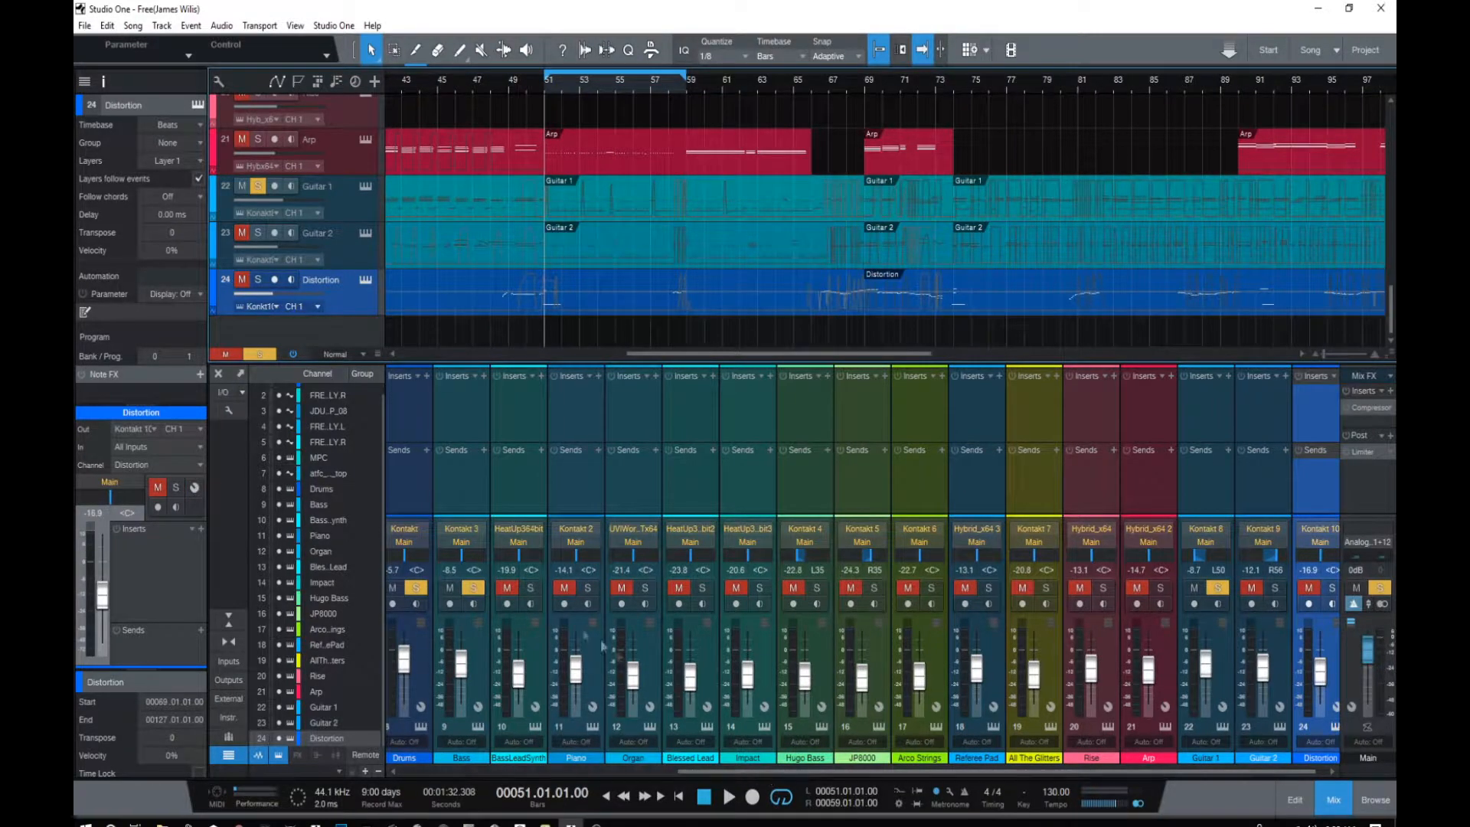
click(473, 587)
click(416, 587)
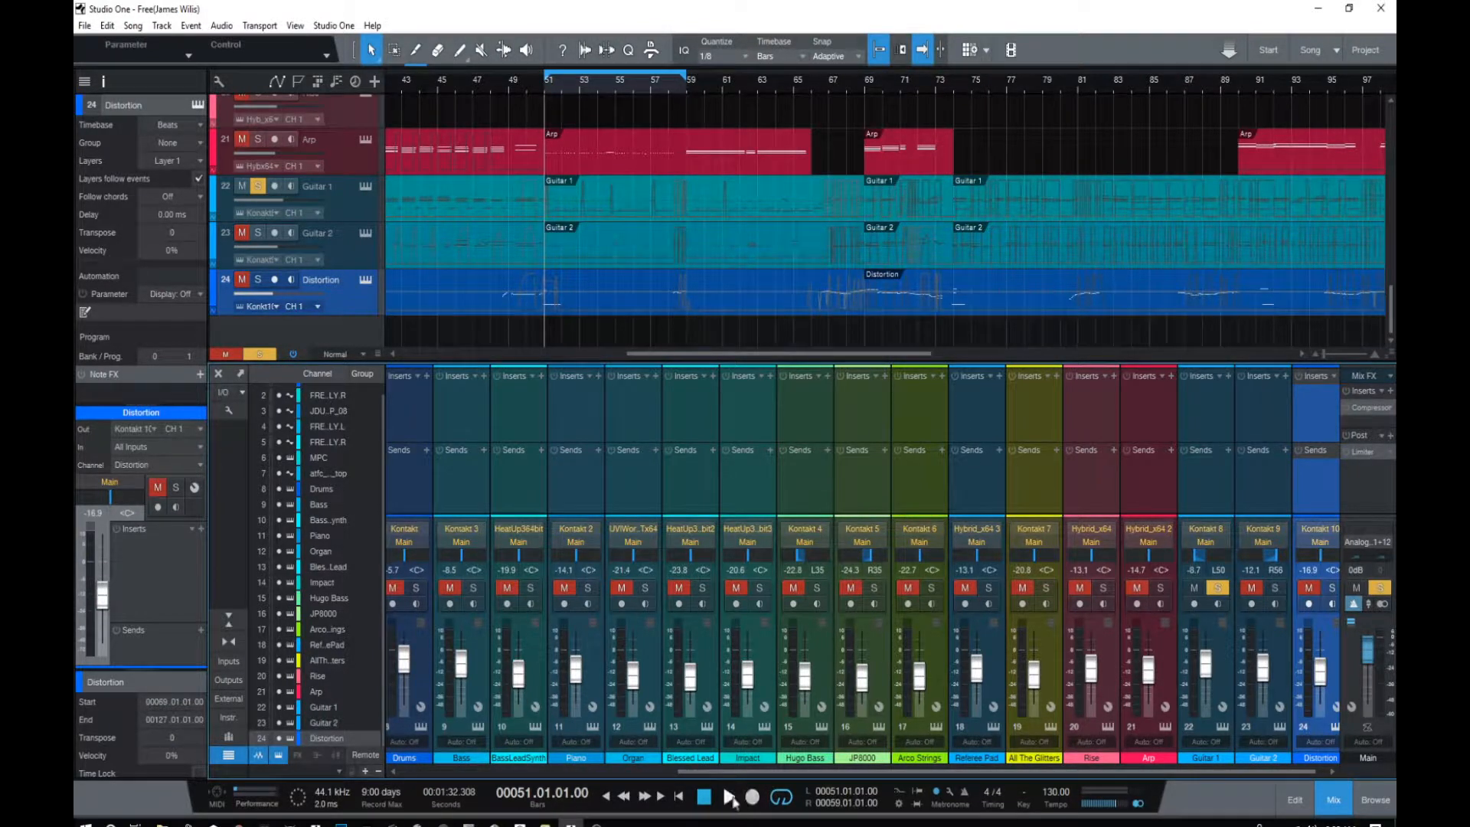
Play the soloed Guitar 1 part from bar 51, open its event in the note editor, and examine the notes with playback stopped.
click(728, 799)
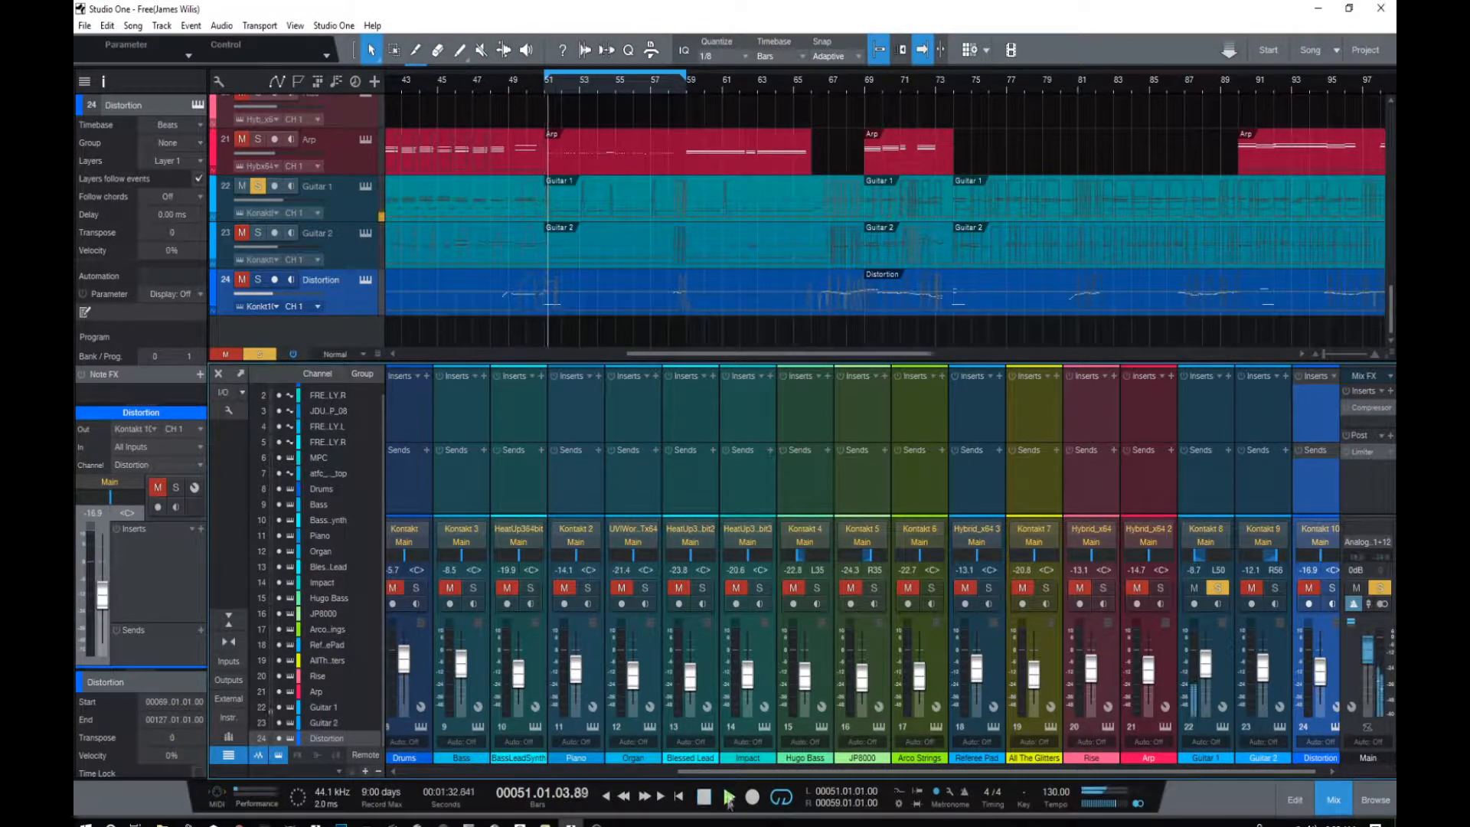
click(594, 195)
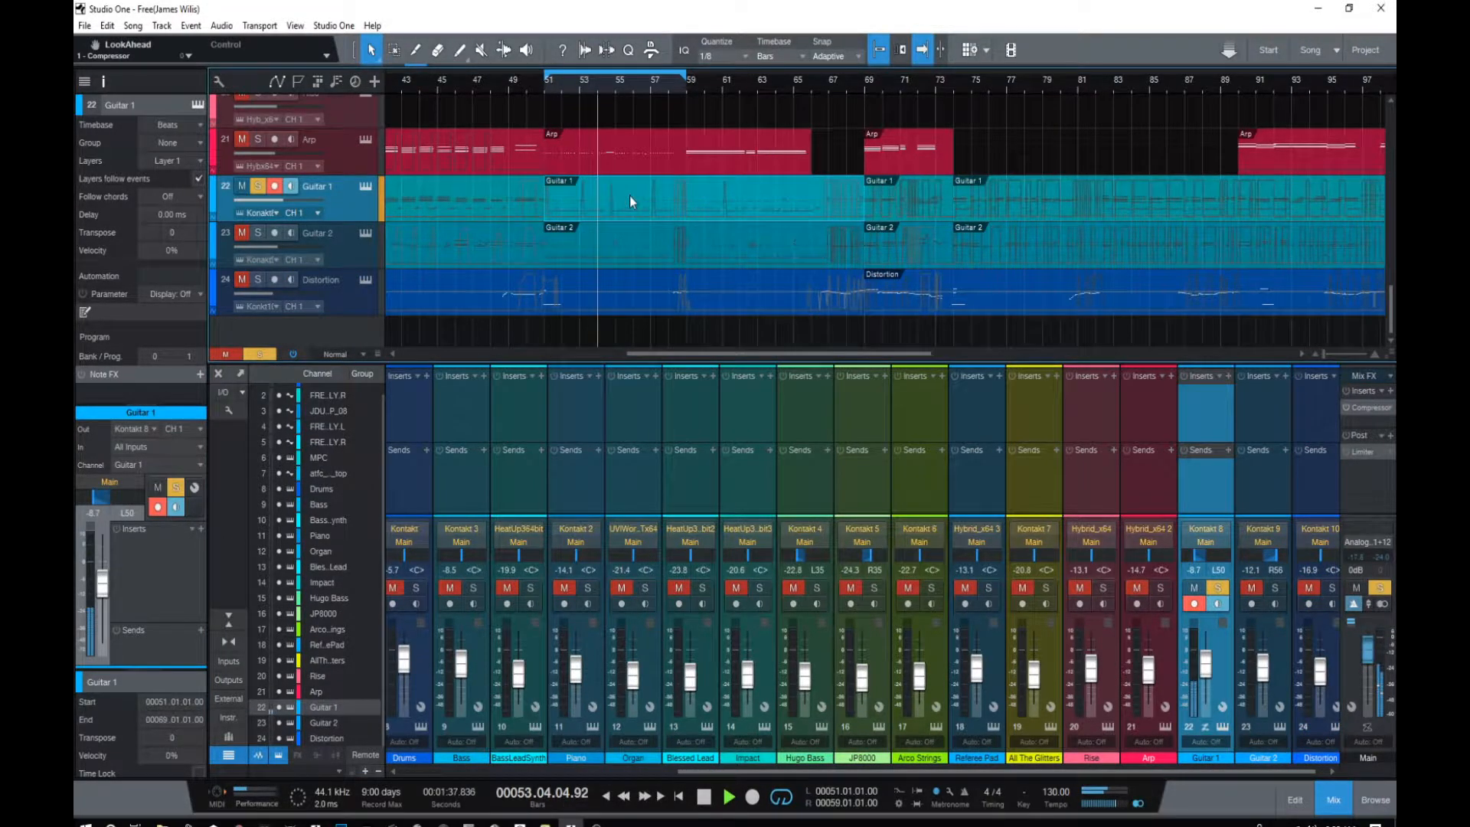
double_click(630, 197)
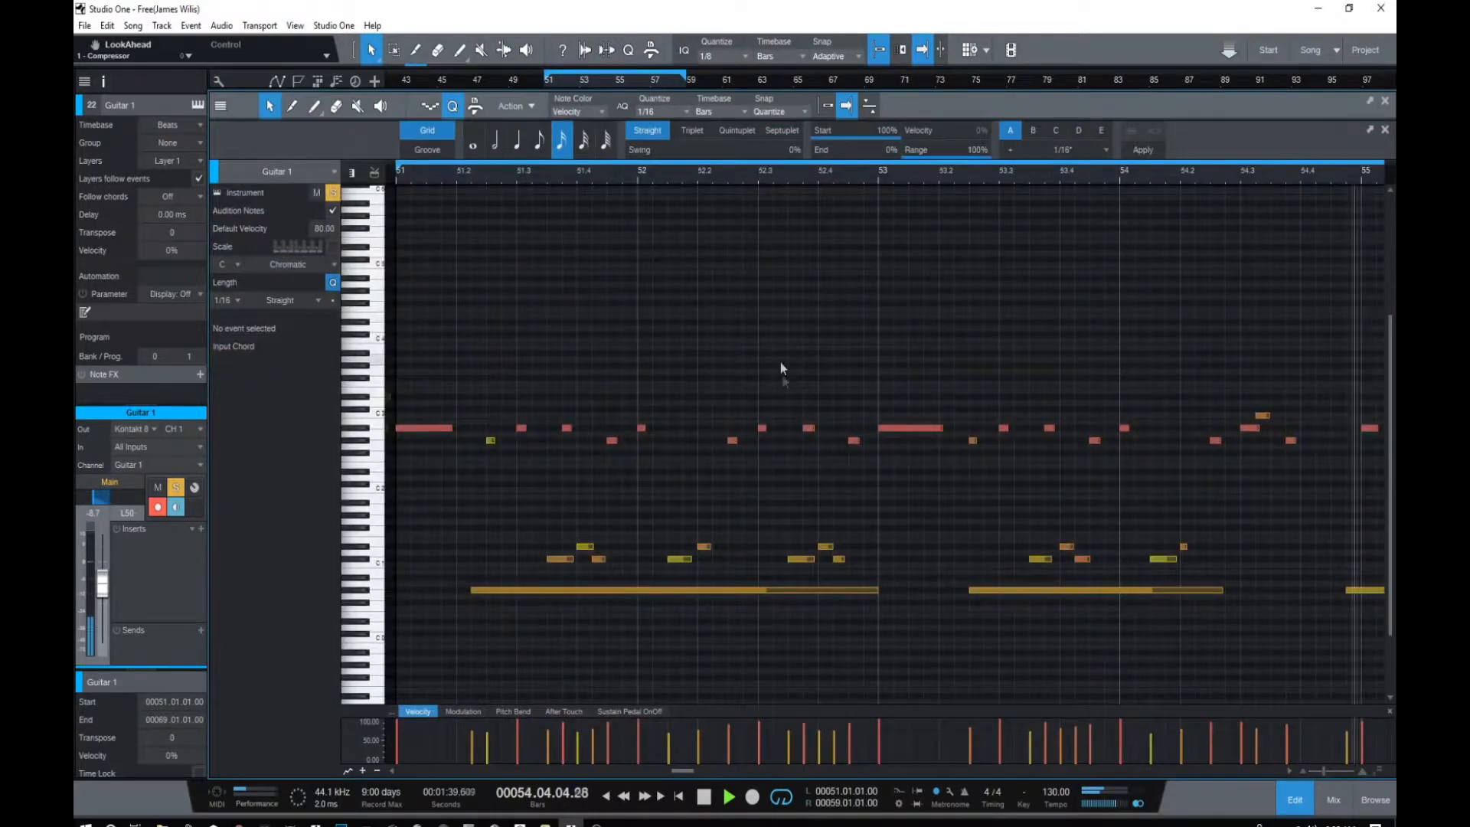
click(703, 798)
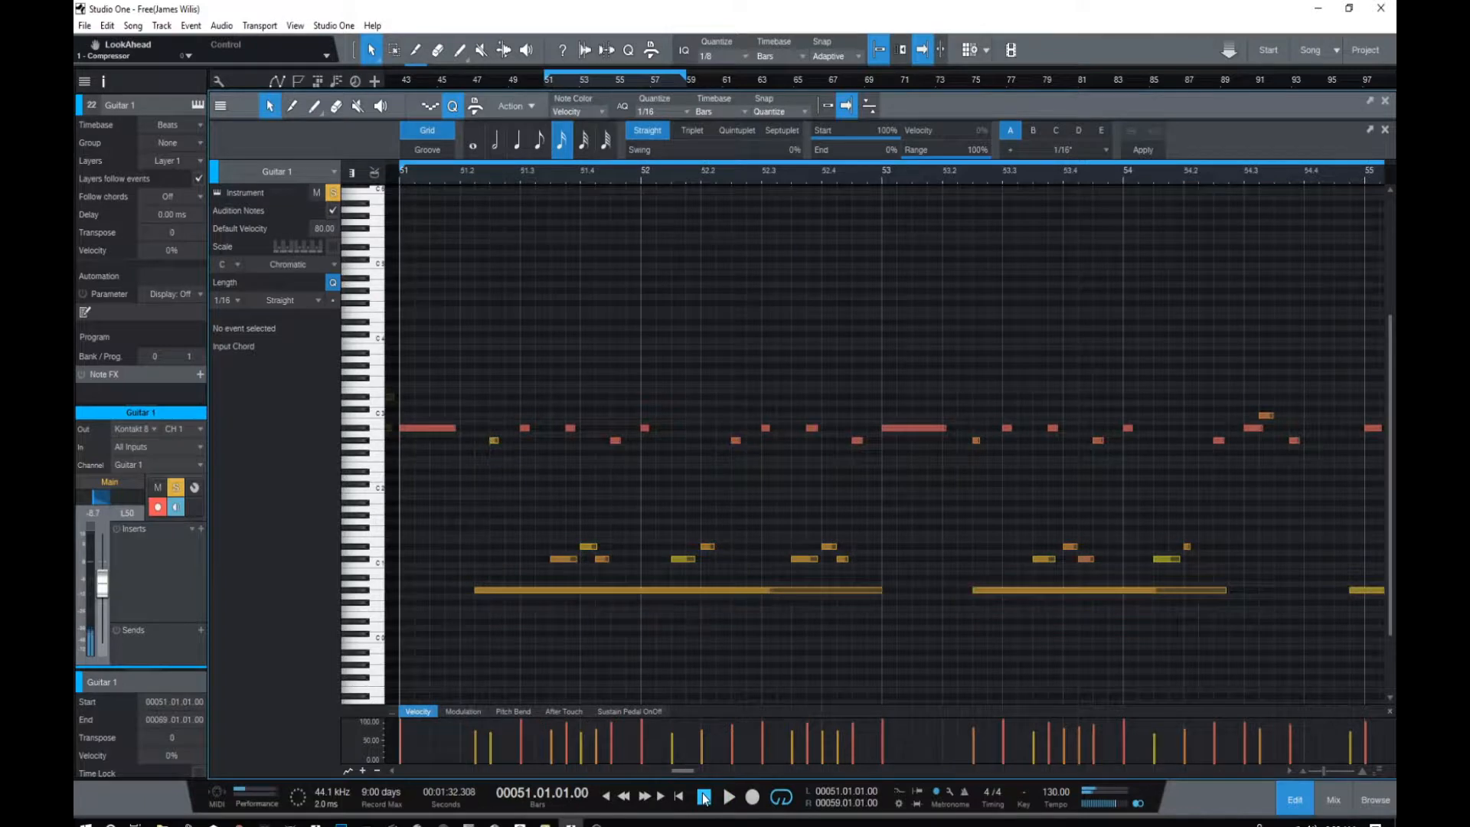
mouse_move(834, 760)
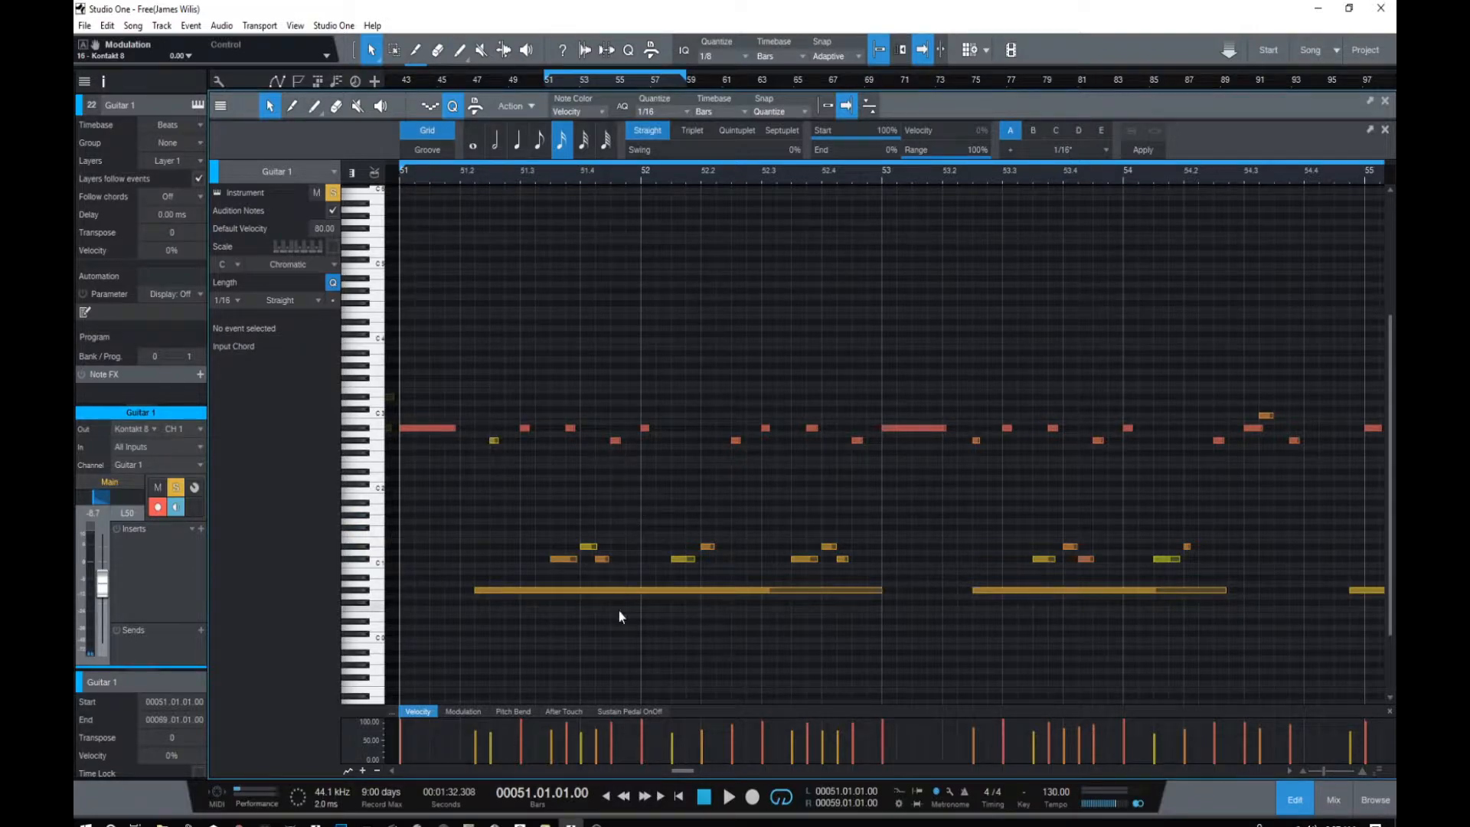
drag(677, 772, 704, 770)
click(703, 796)
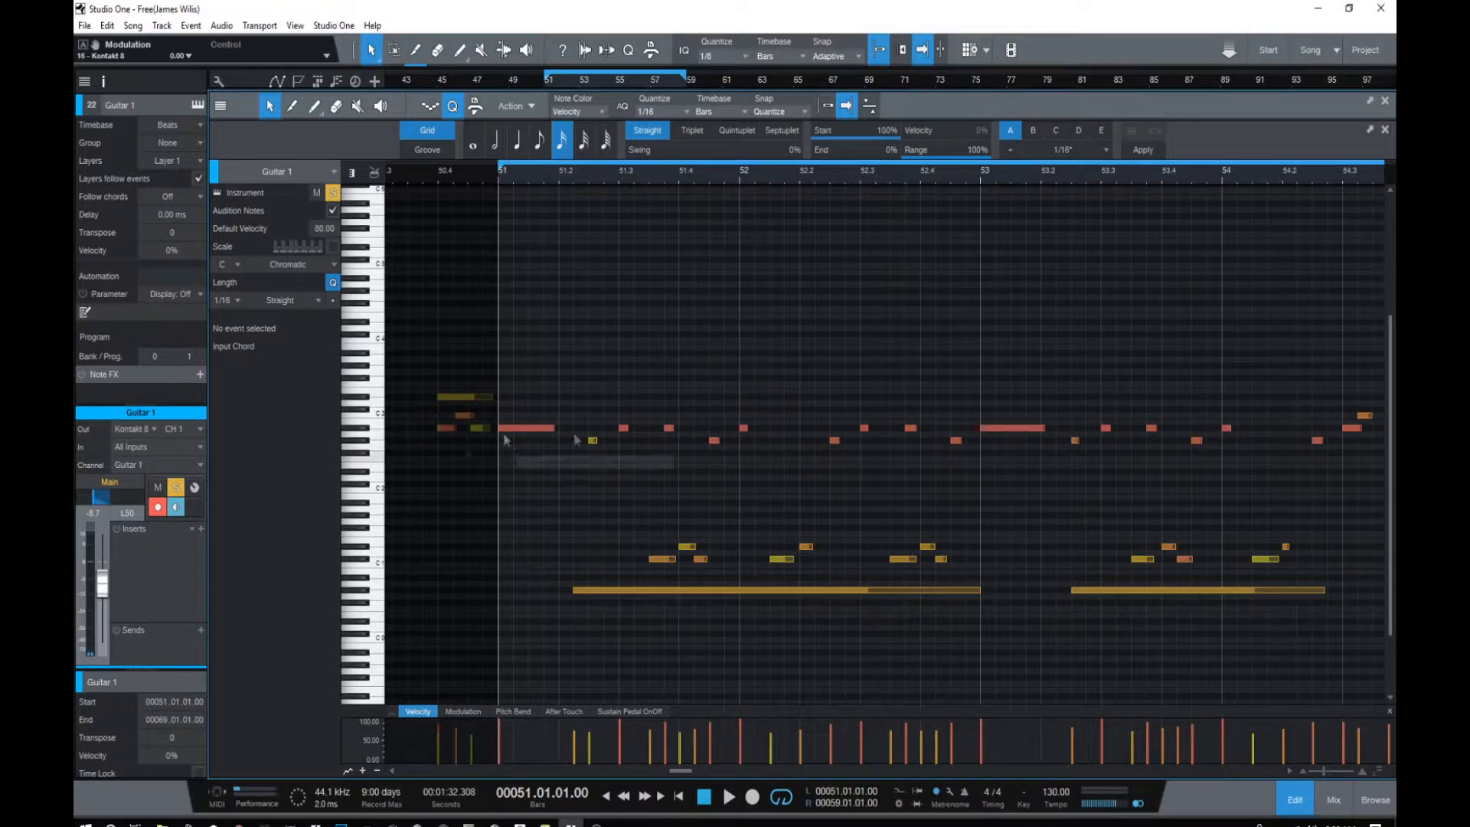
Close the note editor and switch the solo from Guitar 1 to Guitar 2, disarming Guitar 1.
click(1300, 799)
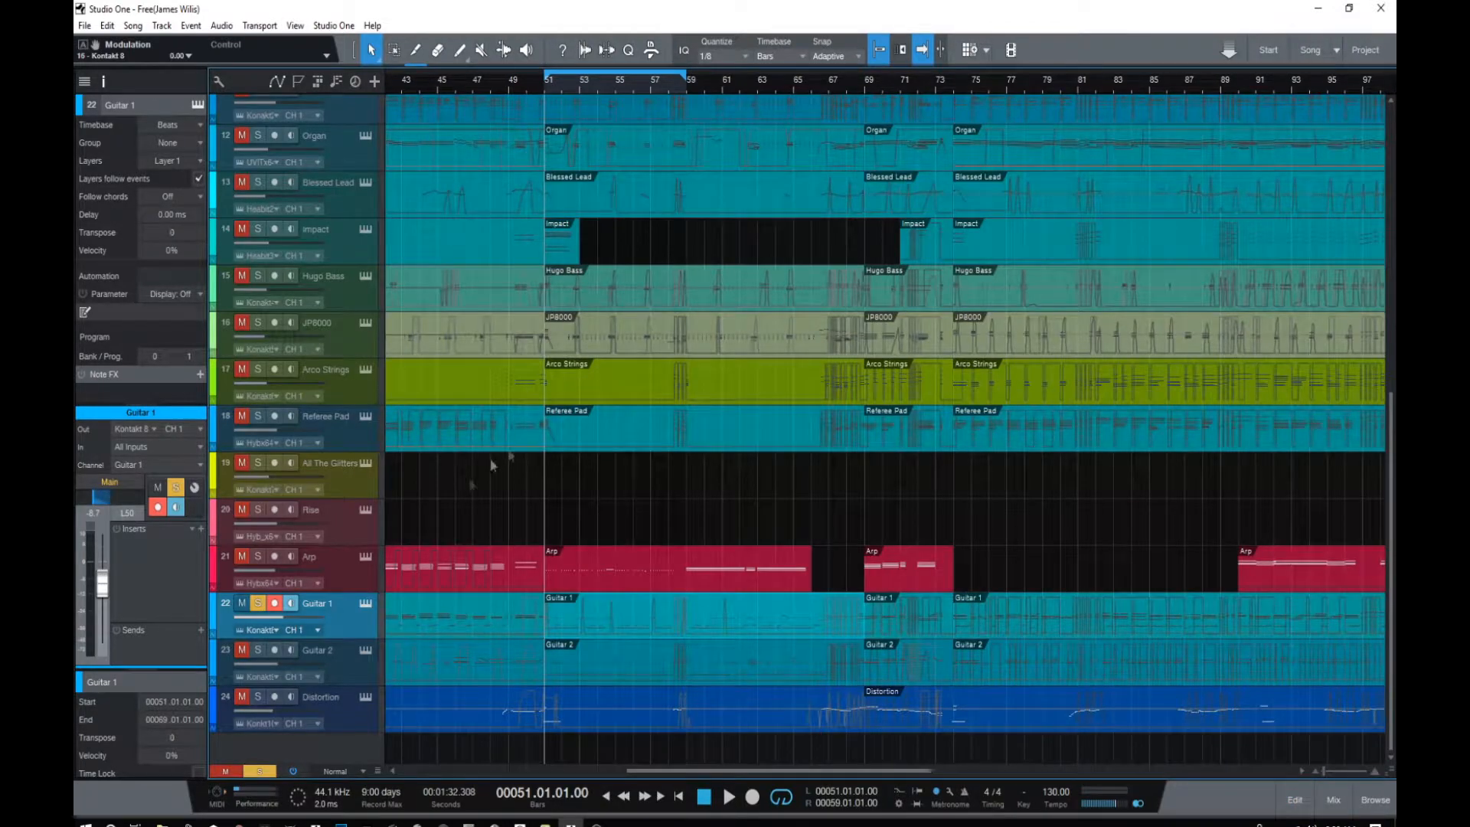
click(257, 605)
click(274, 603)
click(258, 650)
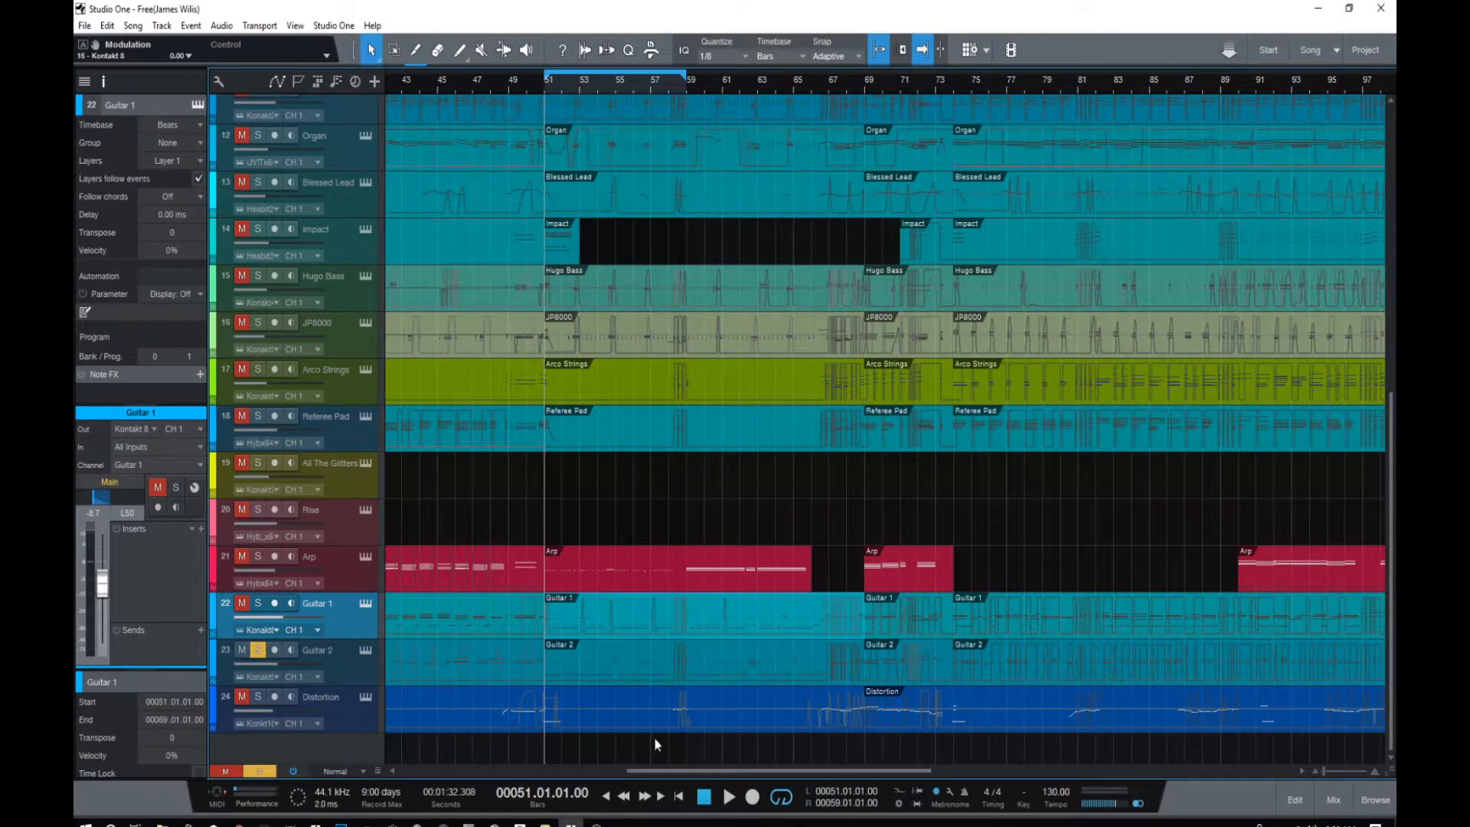
Play the soloed Guitar 2 part from bar 51, stop playback, and record-arm the Guitar 2 track.
key(space)
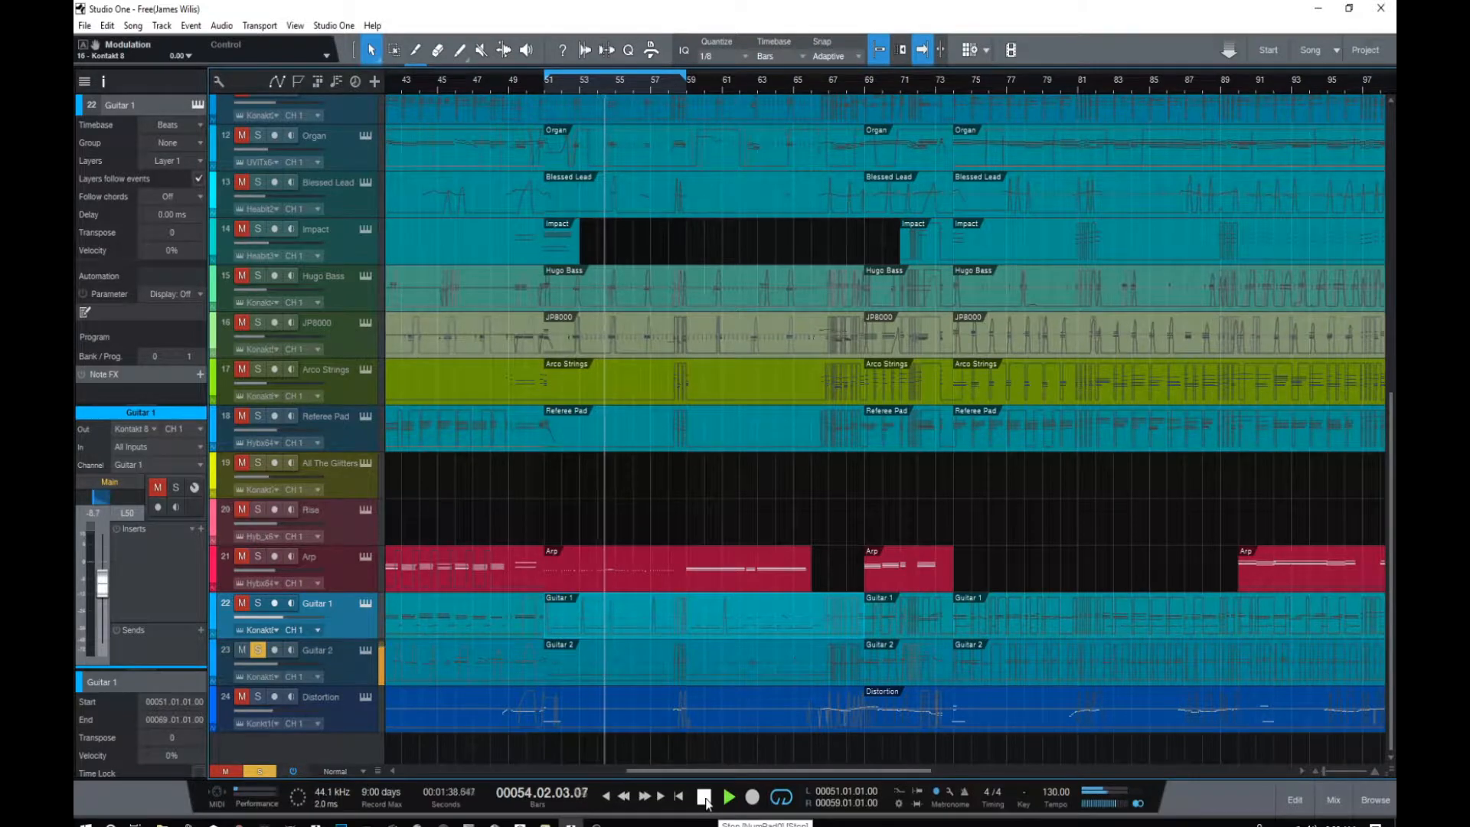
click(705, 801)
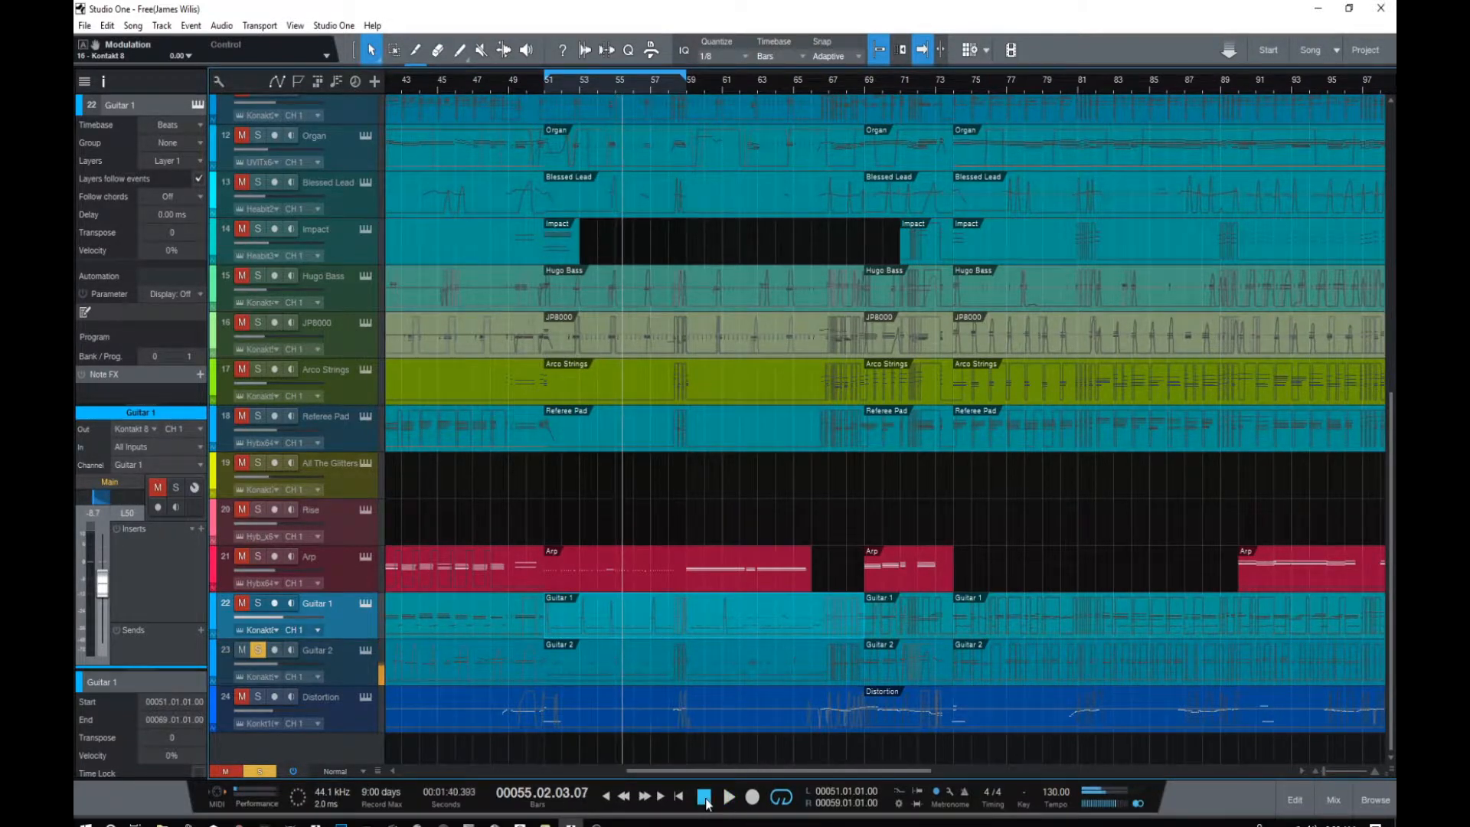
click(275, 649)
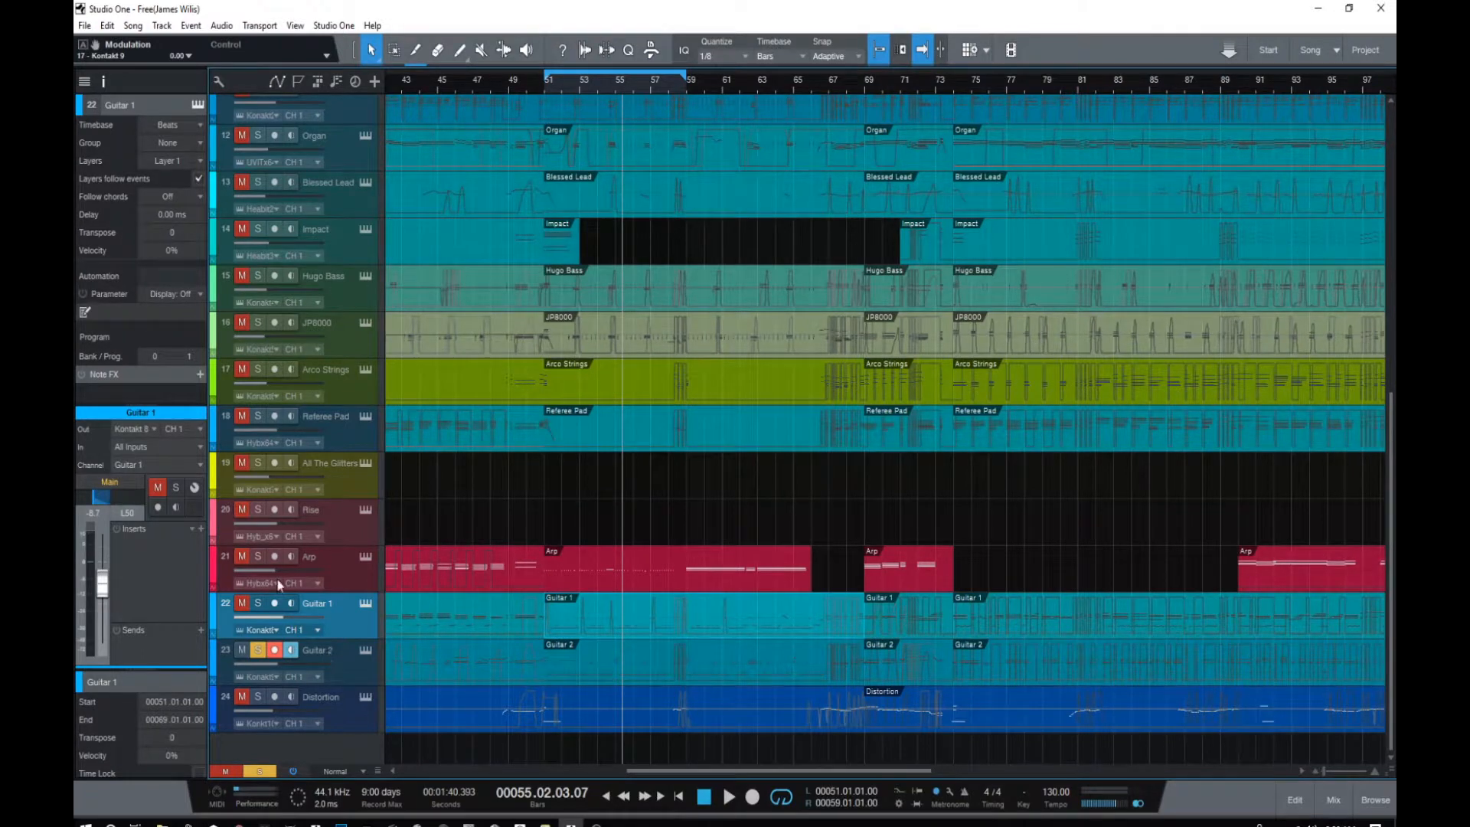
Disarm the Guitar 2 track and take it out of solo.
click(274, 649)
click(259, 651)
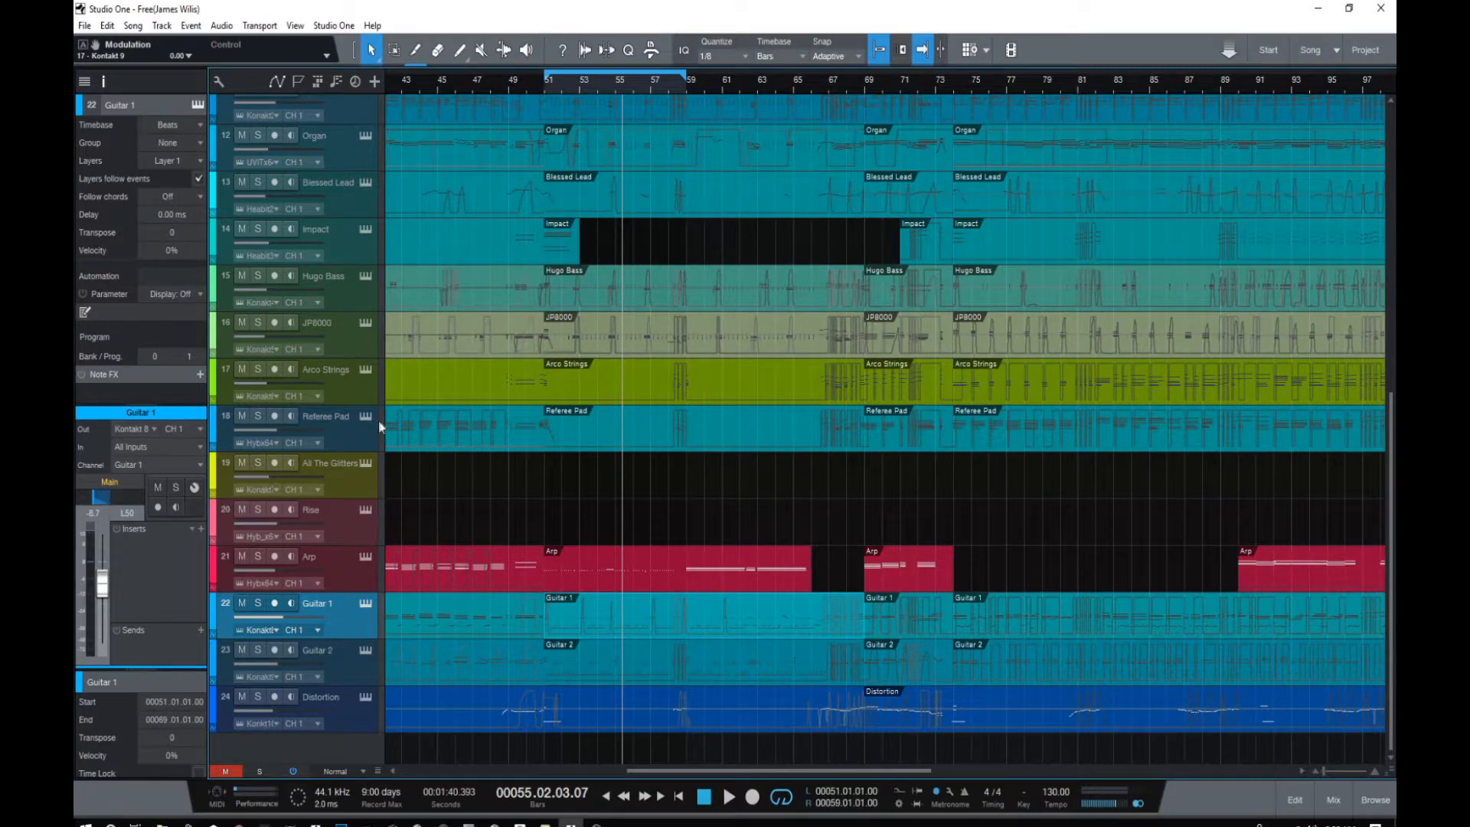
Play the song from bar 51, add JP8000 to the soloed tracks during playback, and stop with a return to the song start.
click(542, 87)
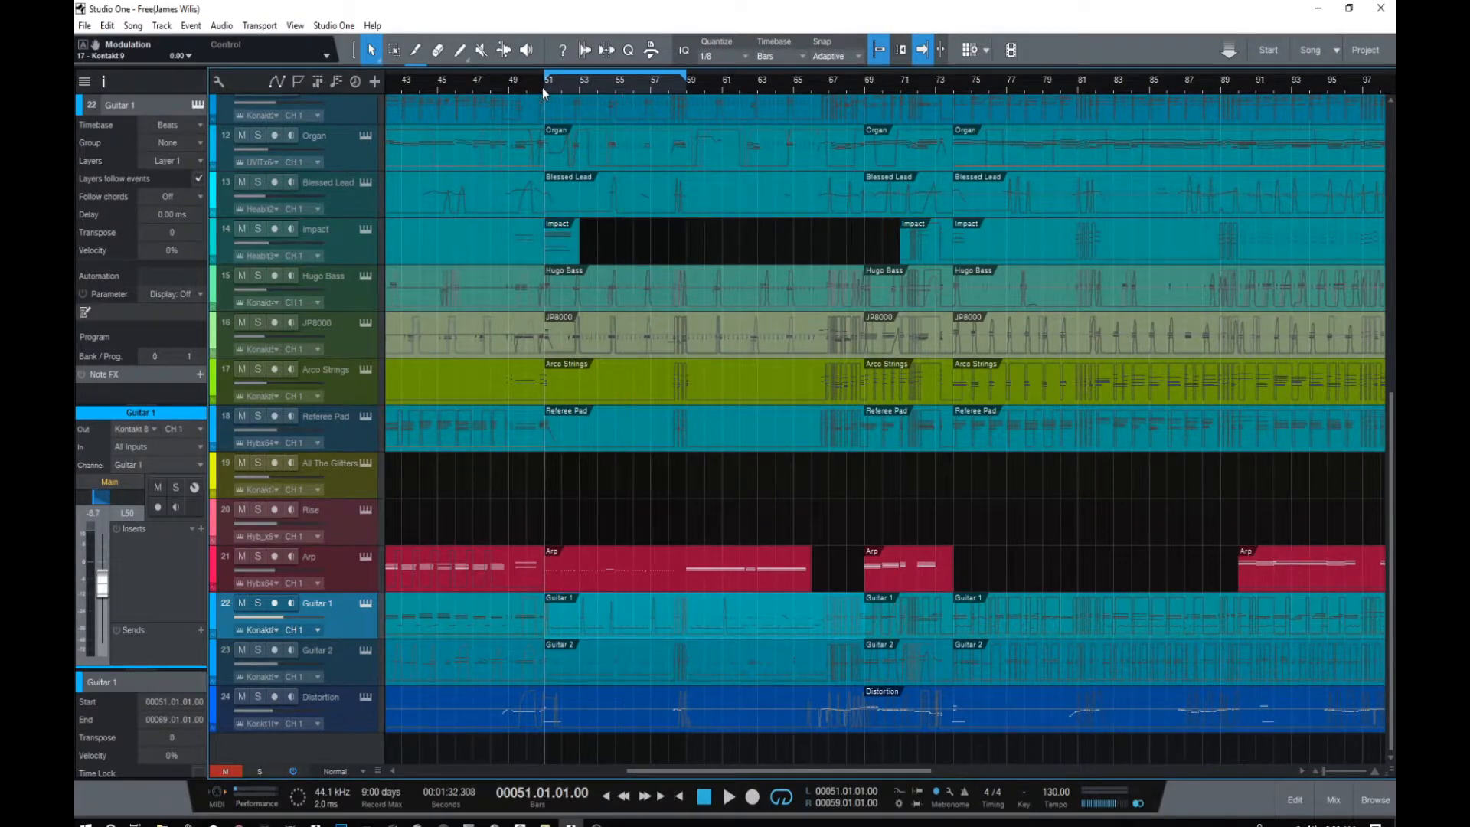
click(729, 800)
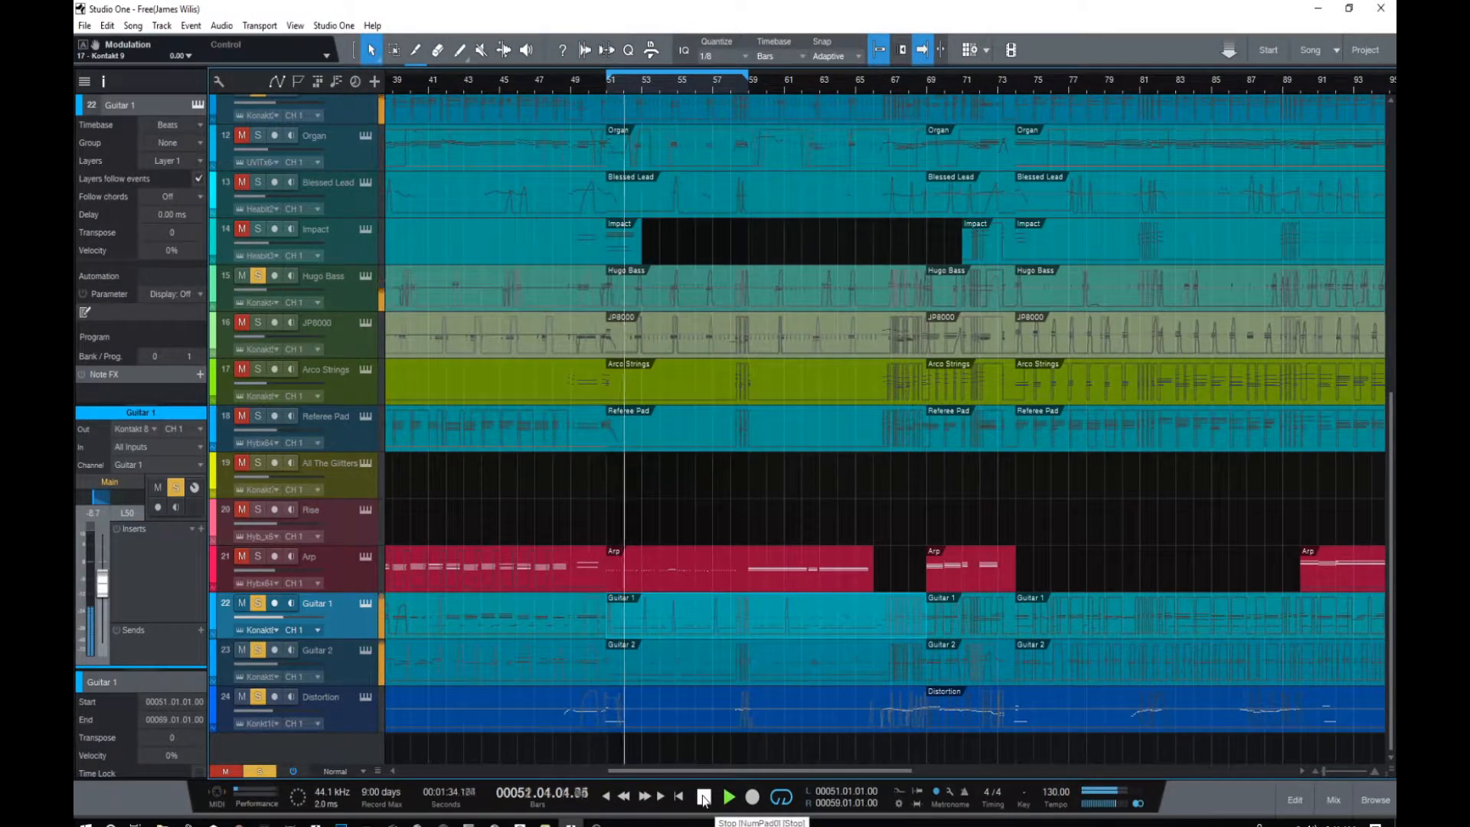
click(257, 322)
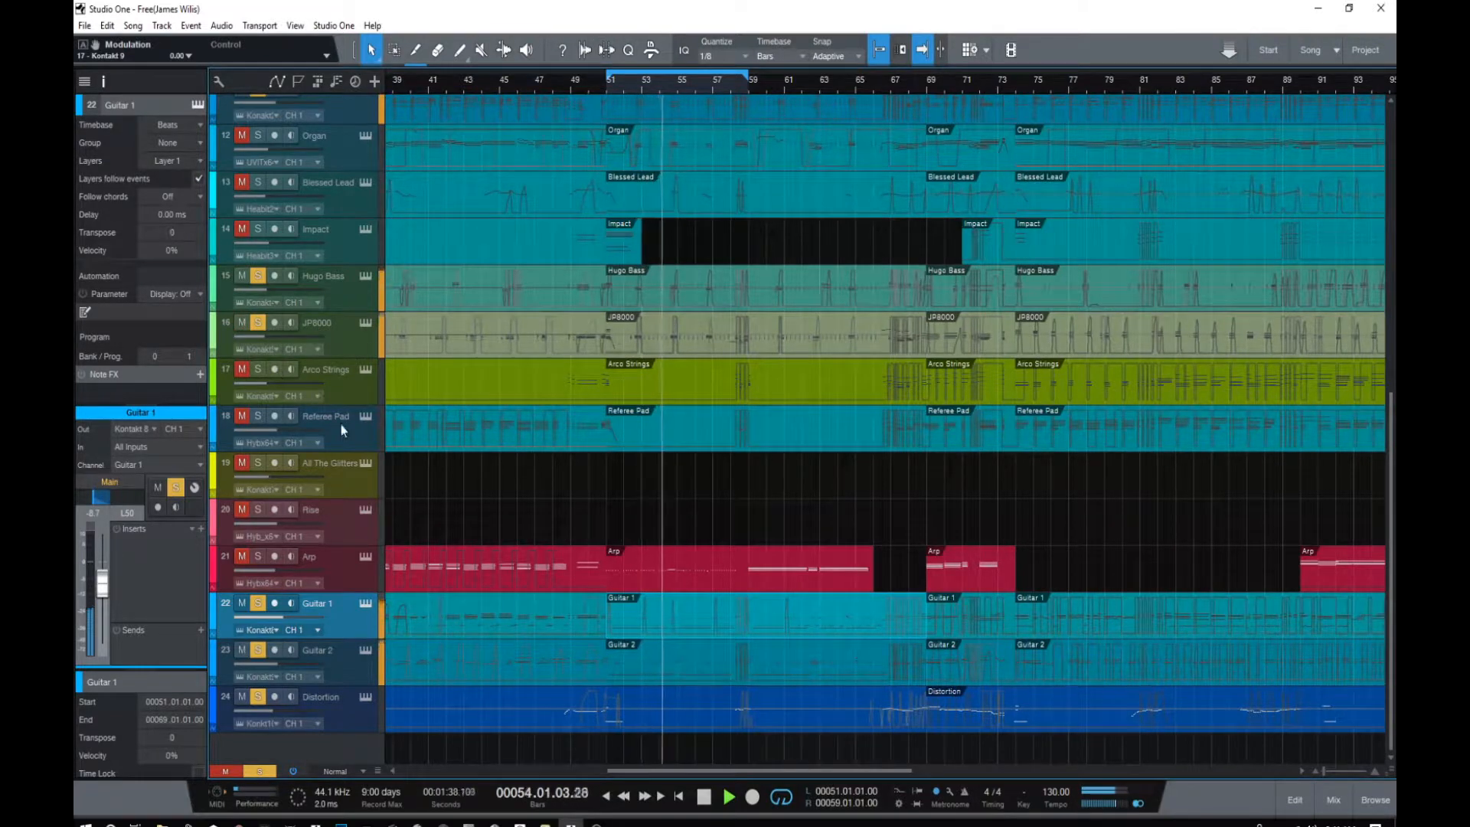
double_click(703, 797)
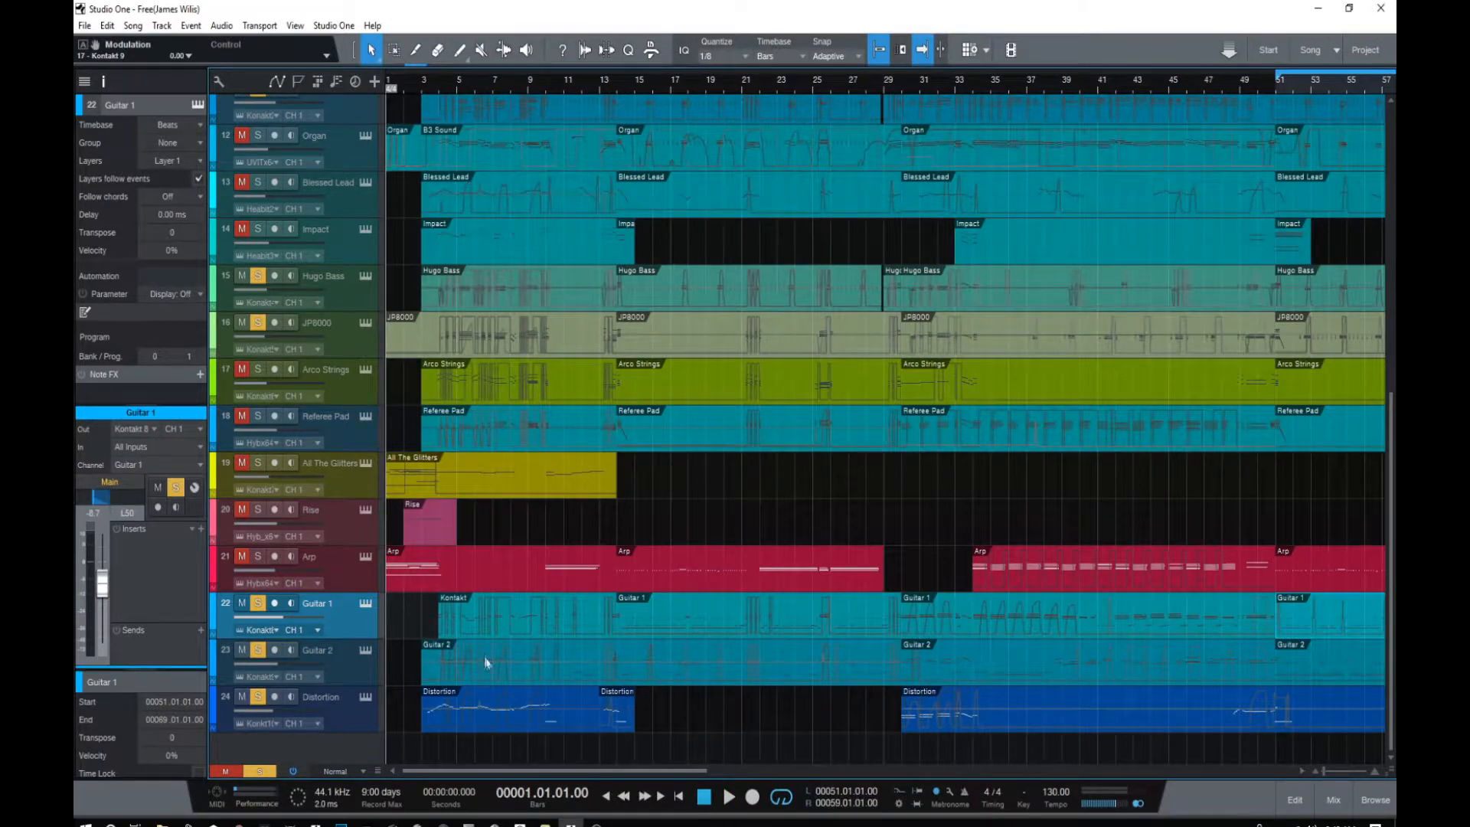
Unsolo the guitar, Distortion, JP8000, Hugo Bass, Piano and Bass tracks.
click(259, 603)
click(258, 696)
click(258, 322)
click(258, 275)
scroll(526, 463, up, 3)
click(258, 312)
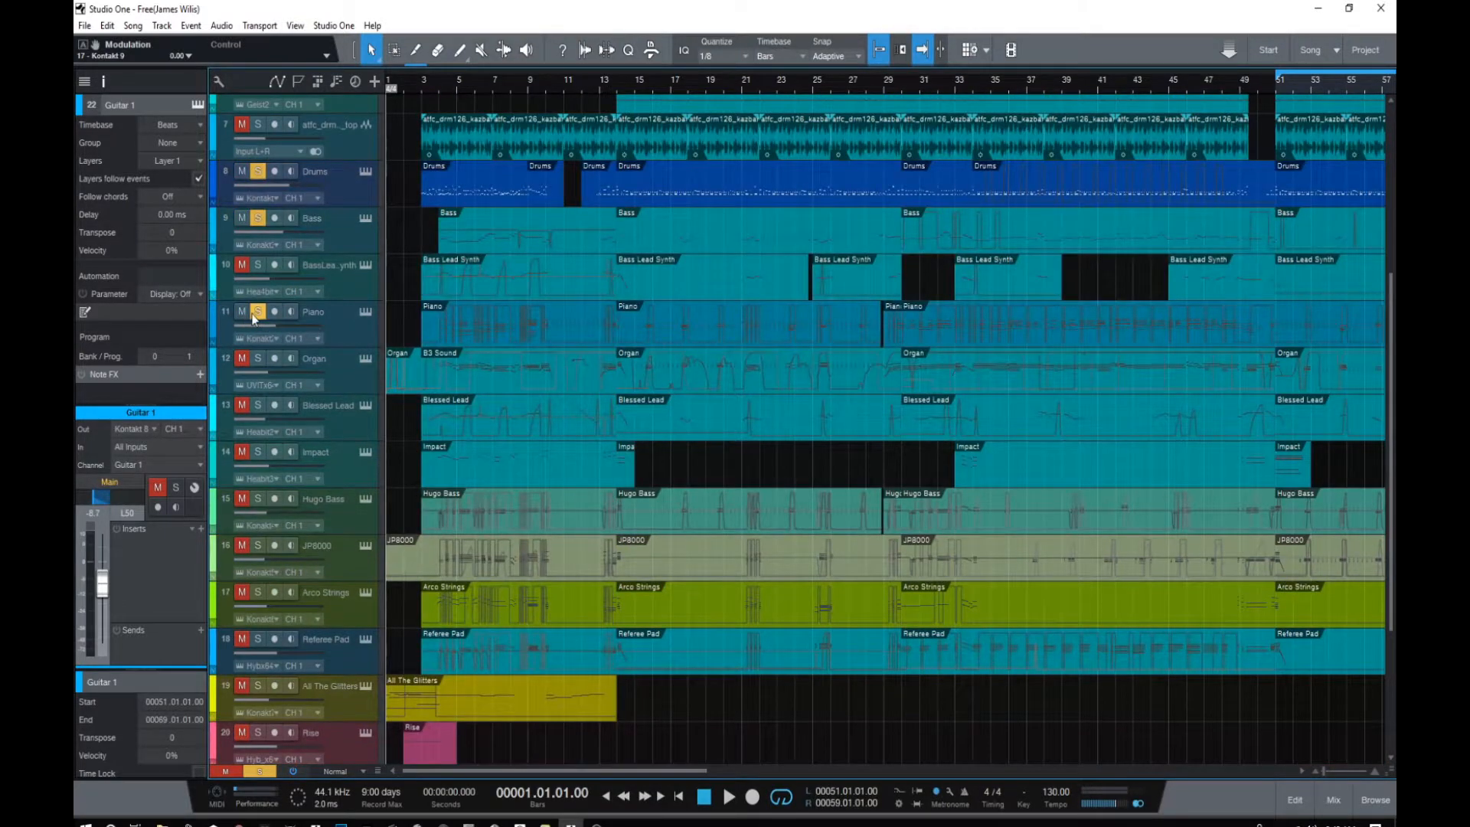
click(258, 217)
Solo and record-arm the Distortion track, examine its Evolution Infinity instrument in Kontakt, and close the instrument window.
scroll(534, 482, down, 5)
click(258, 695)
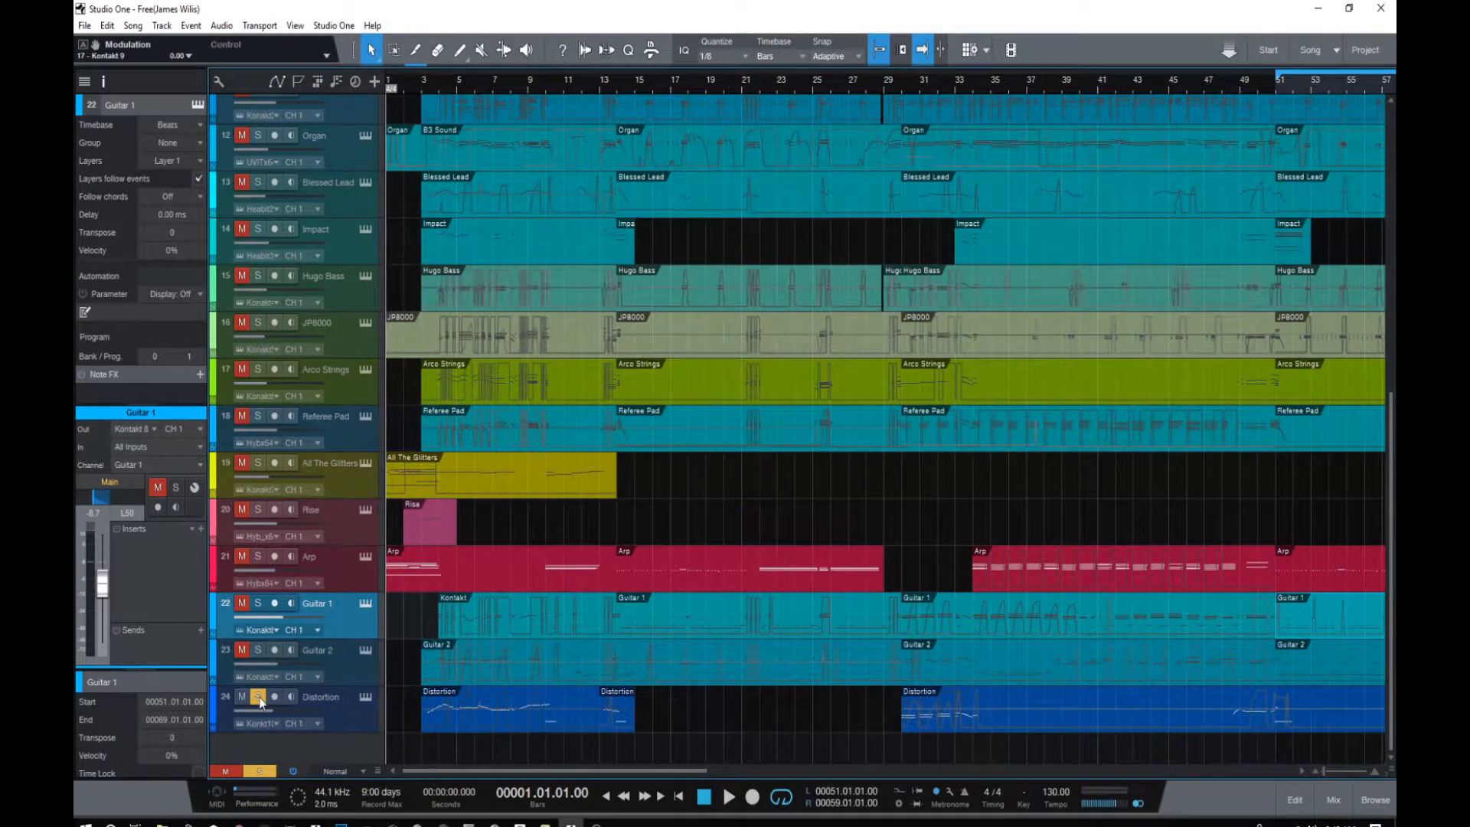
click(274, 696)
click(365, 698)
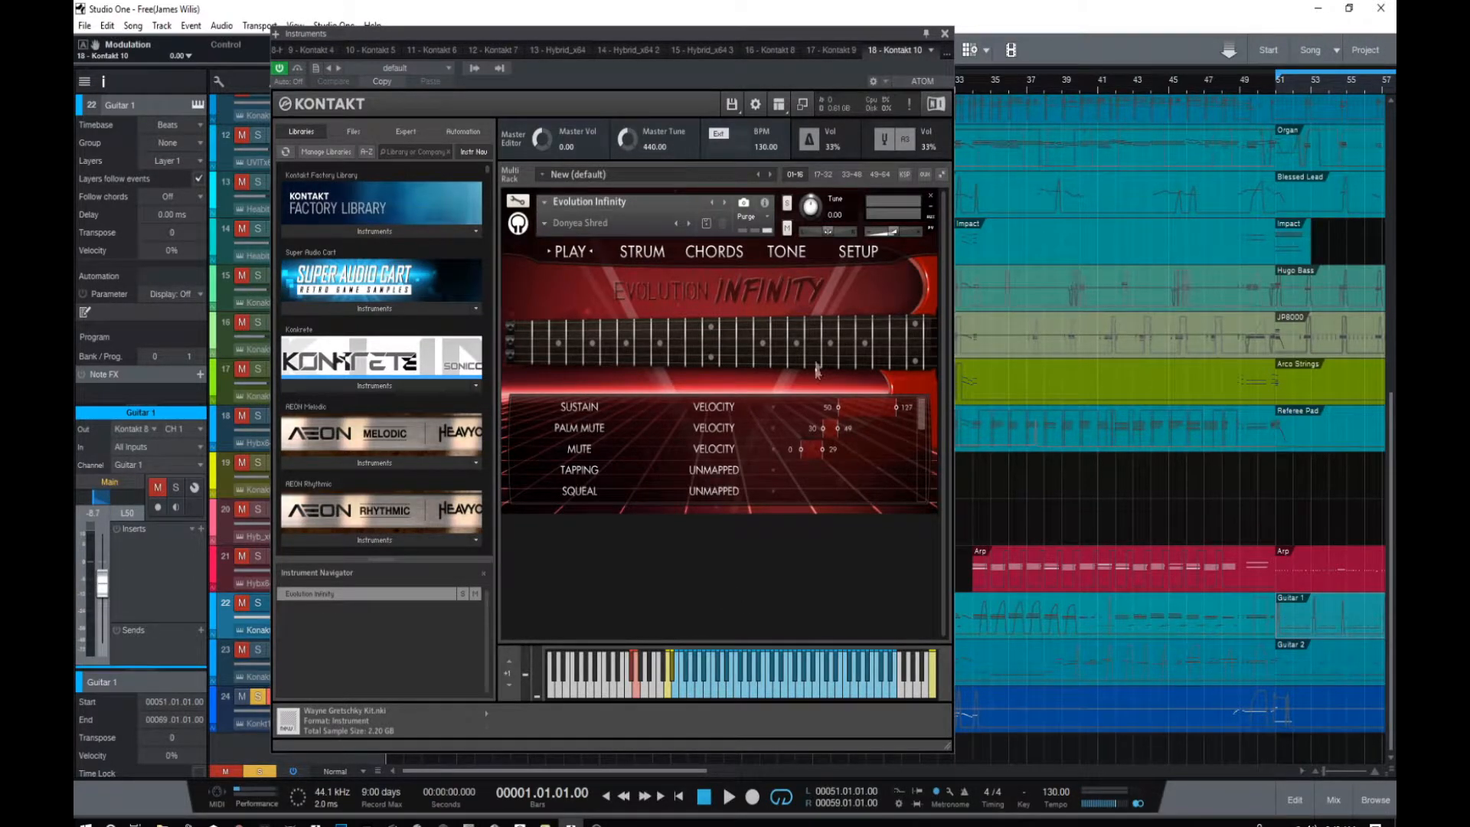
click(946, 34)
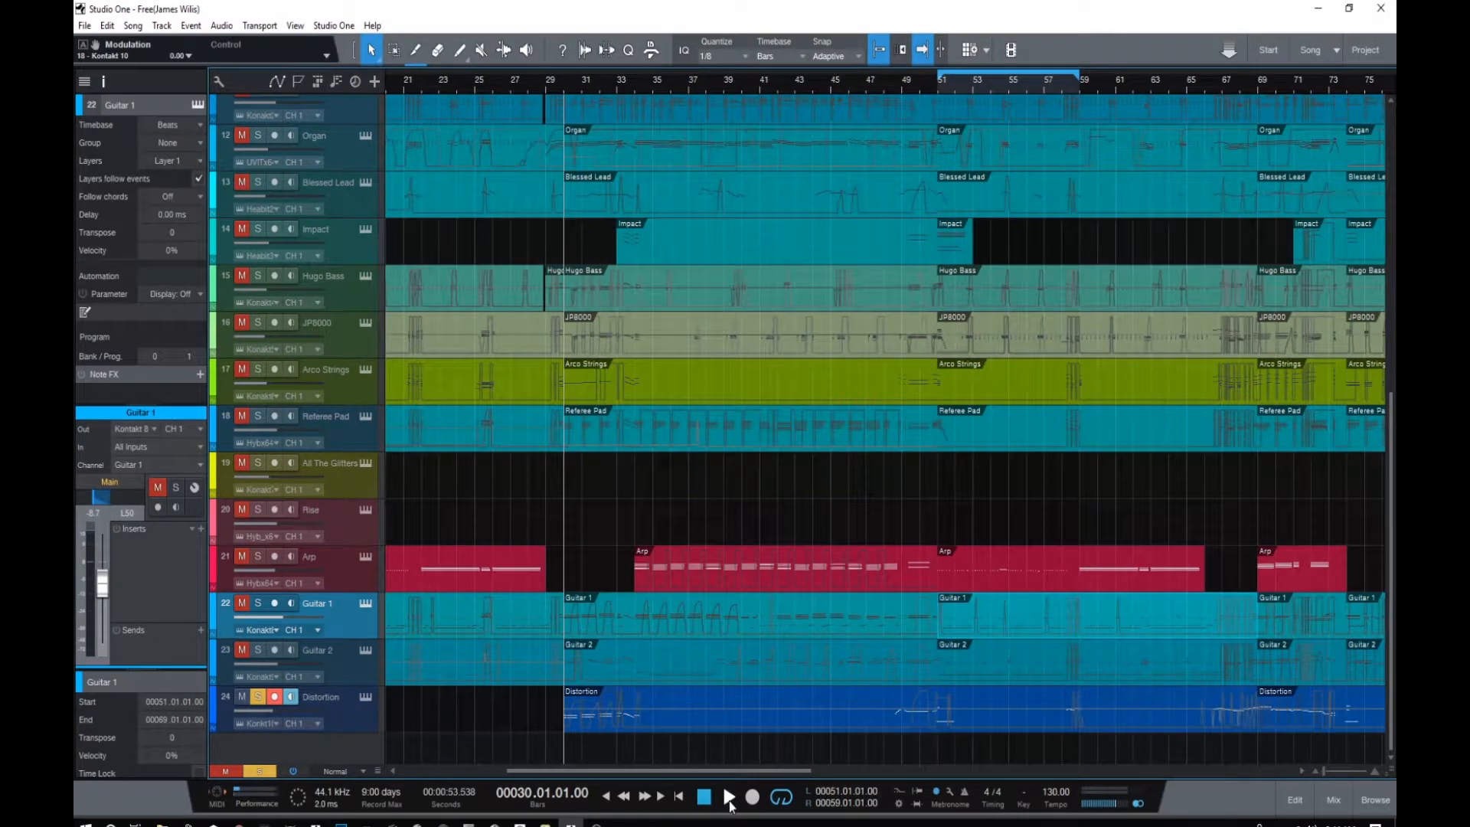
Play the soloed Distortion part from bar 30, stop it, and move the playback position to bar 29.
click(730, 798)
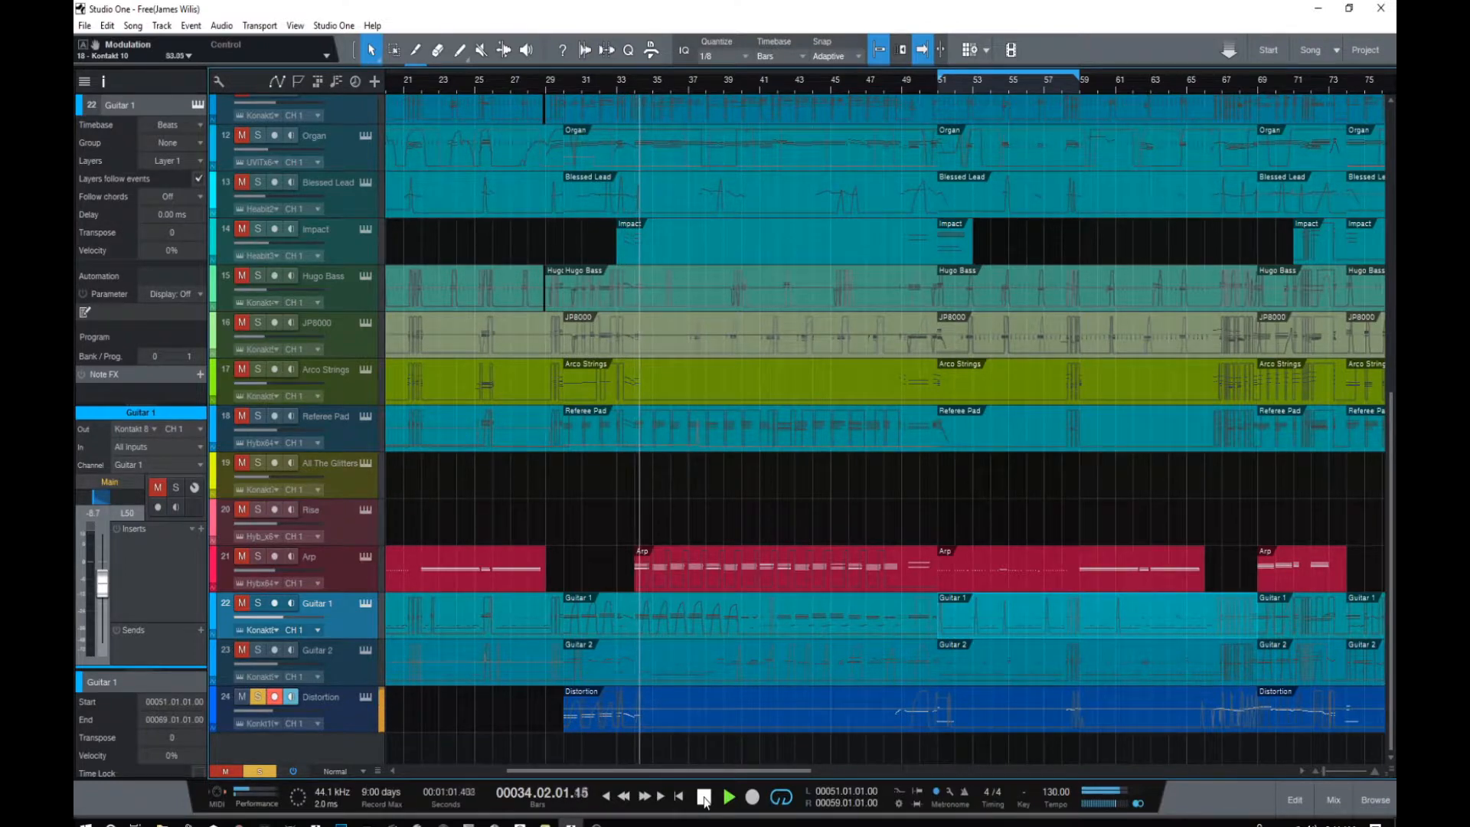
click(703, 797)
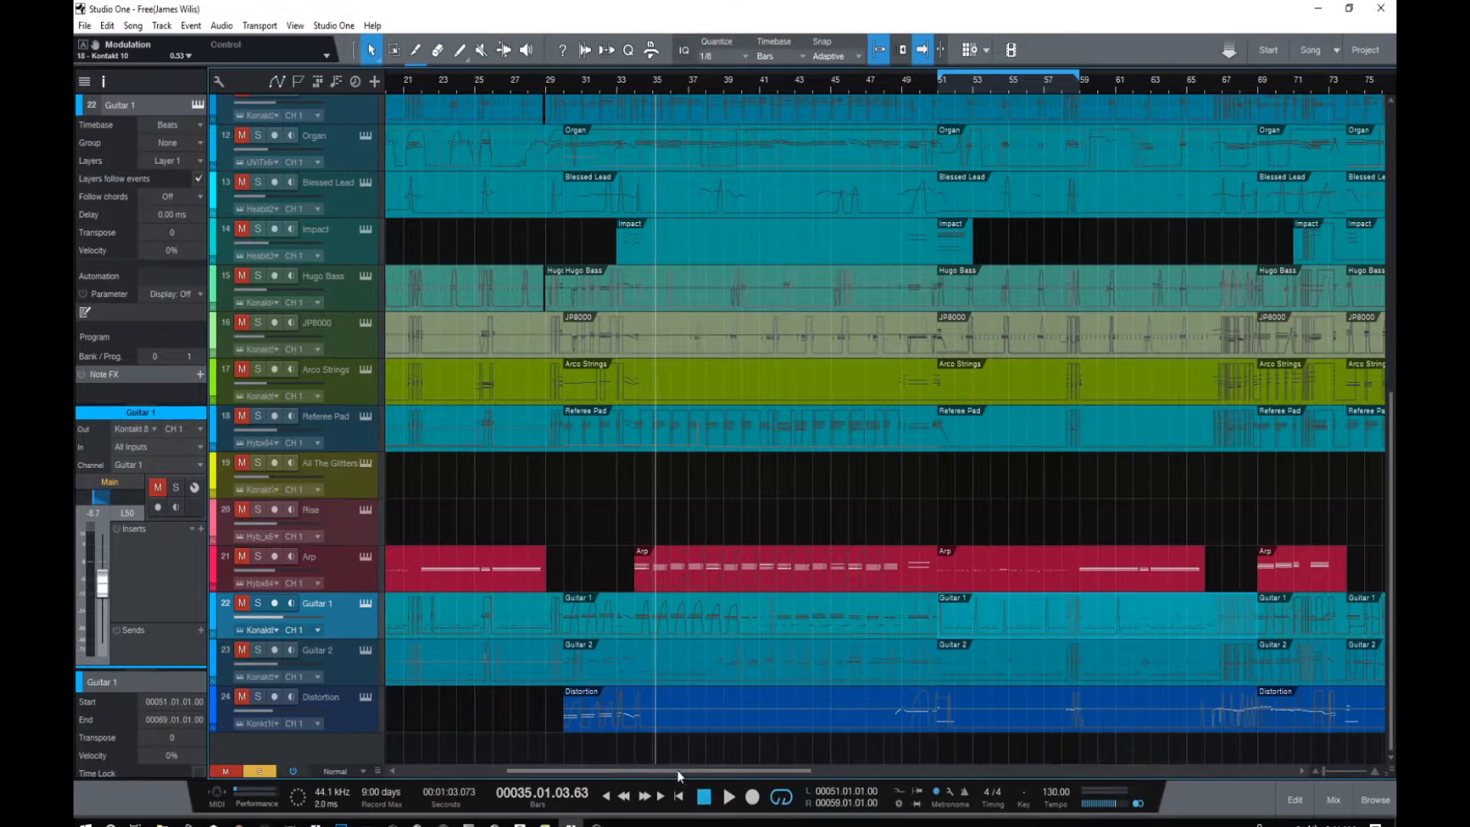
drag(677, 777, 705, 777)
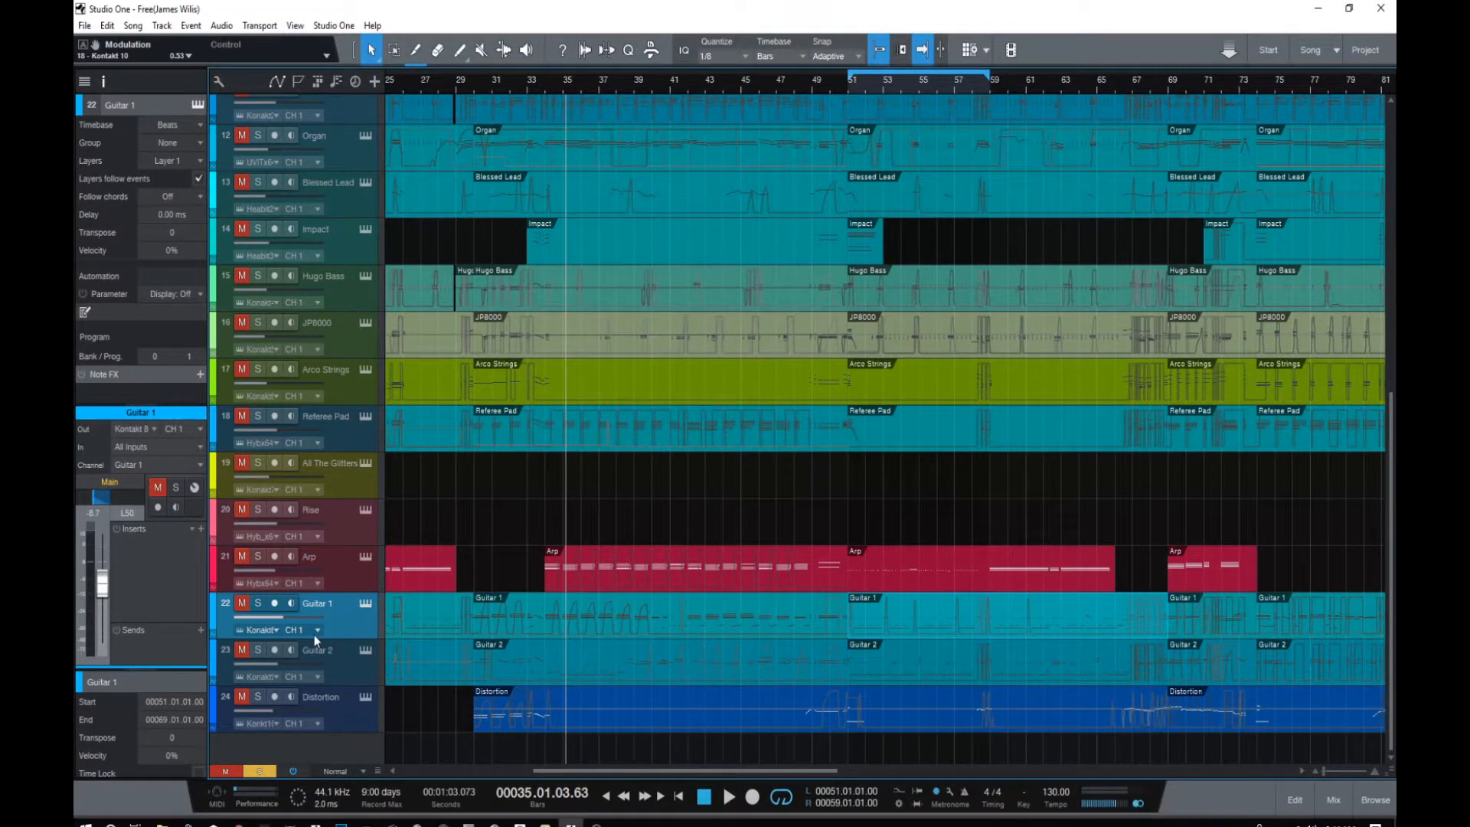
click(456, 85)
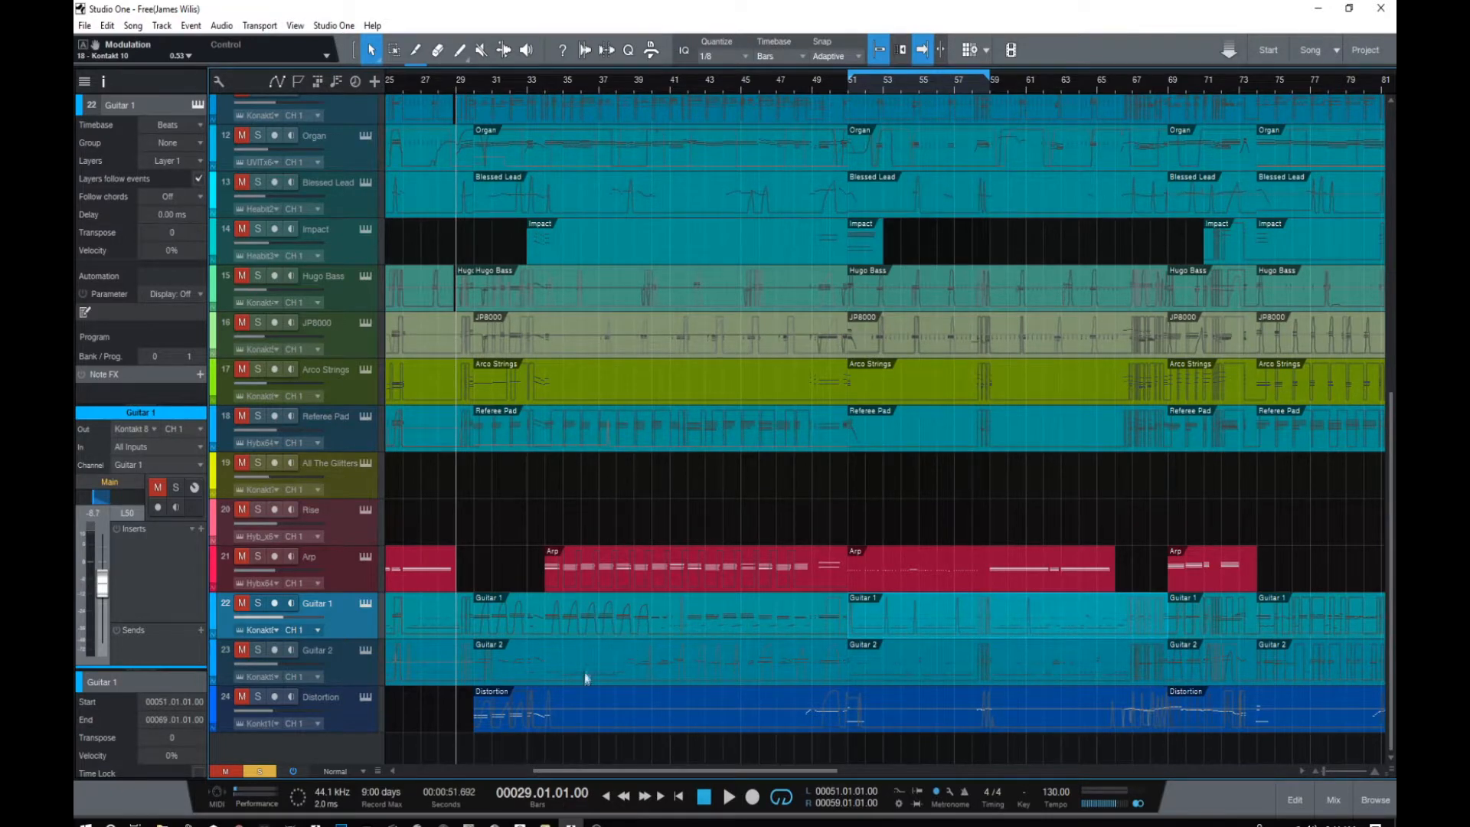
Show the mixer and solo the Guitar 1, Guitar 2 and Distortion channels, leaving Distortion unmuted.
click(1321, 803)
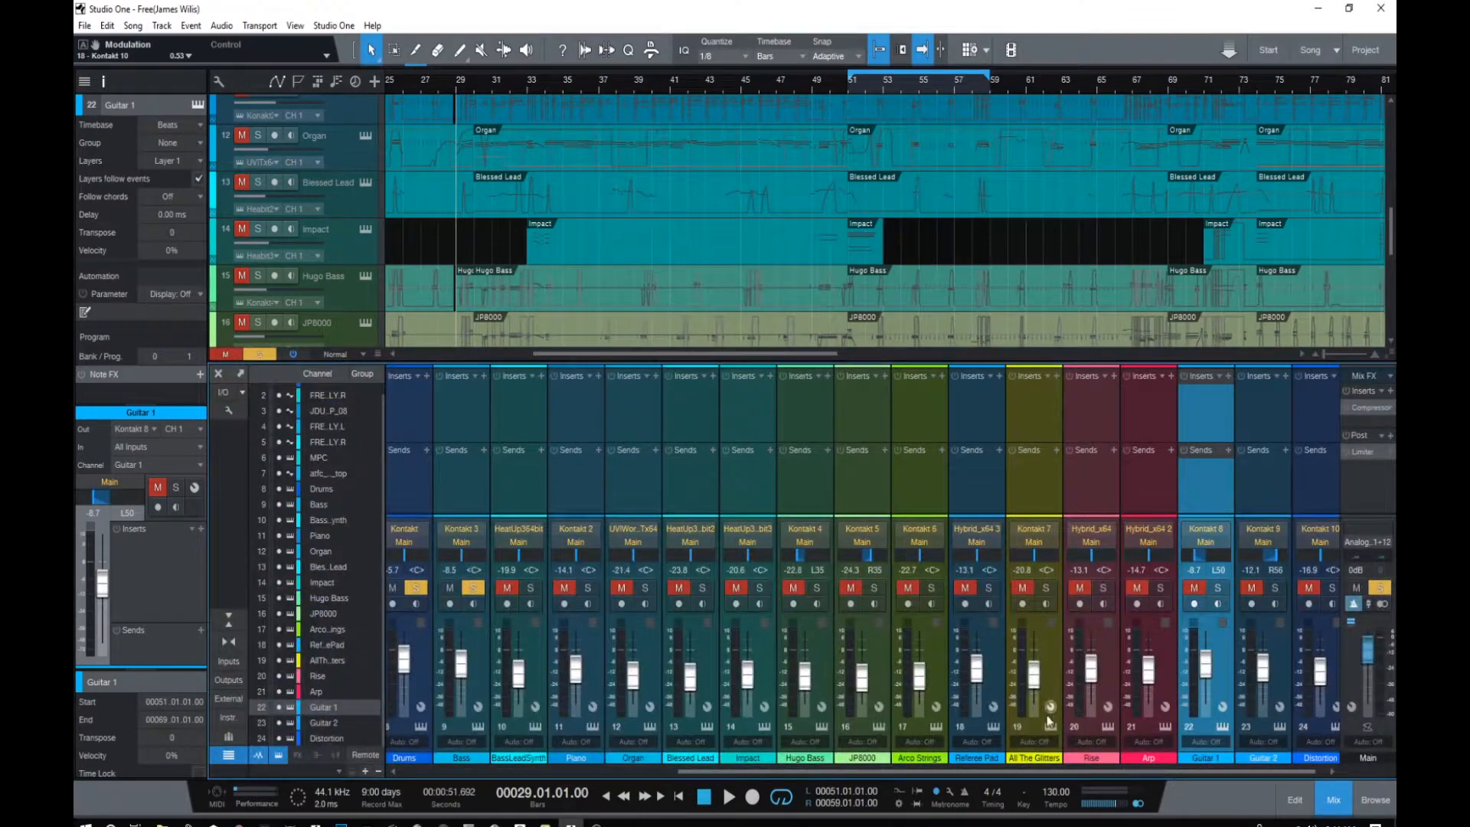
drag(909, 772, 981, 778)
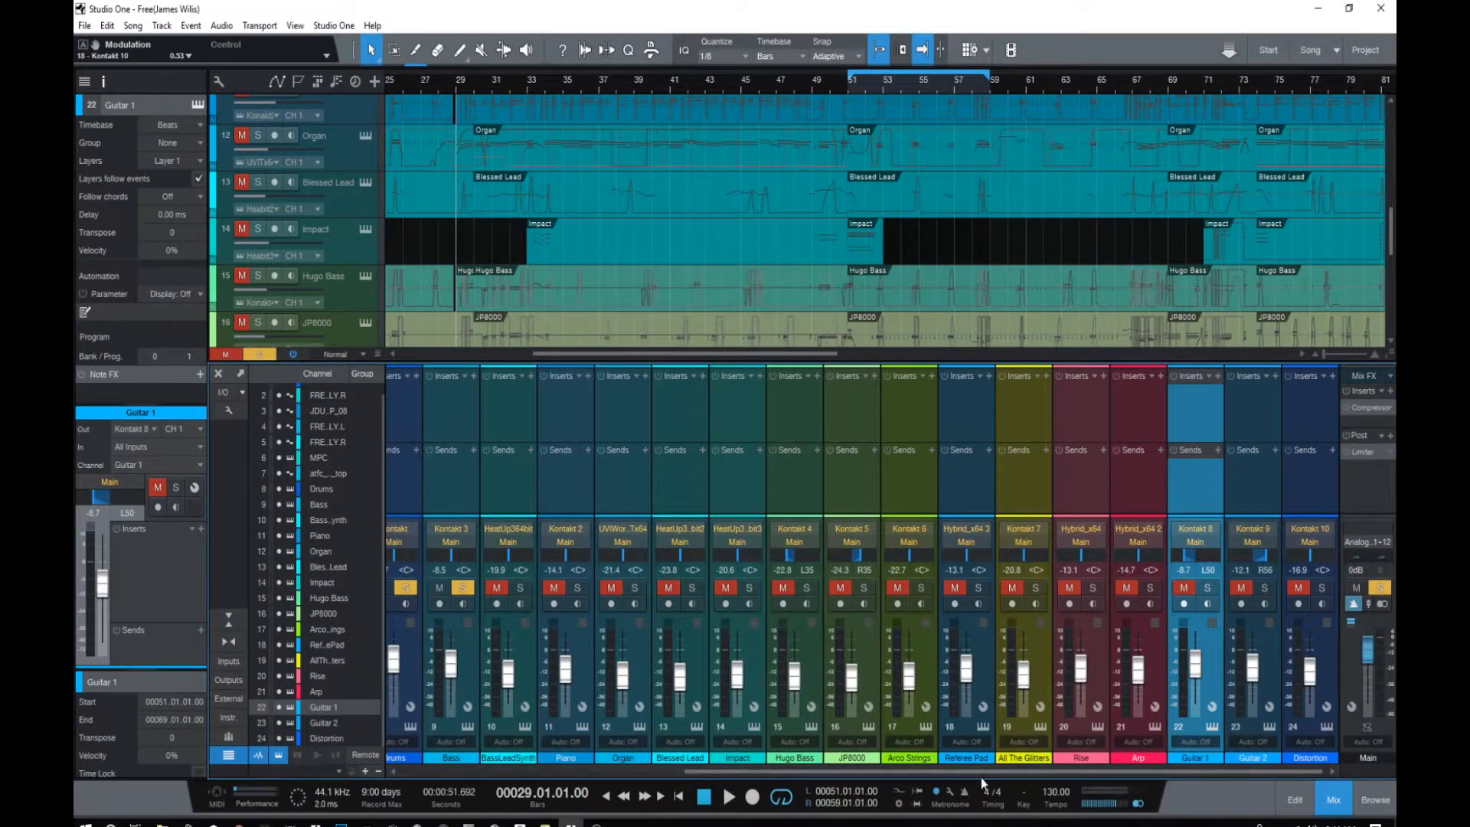
click(1265, 587)
click(1208, 588)
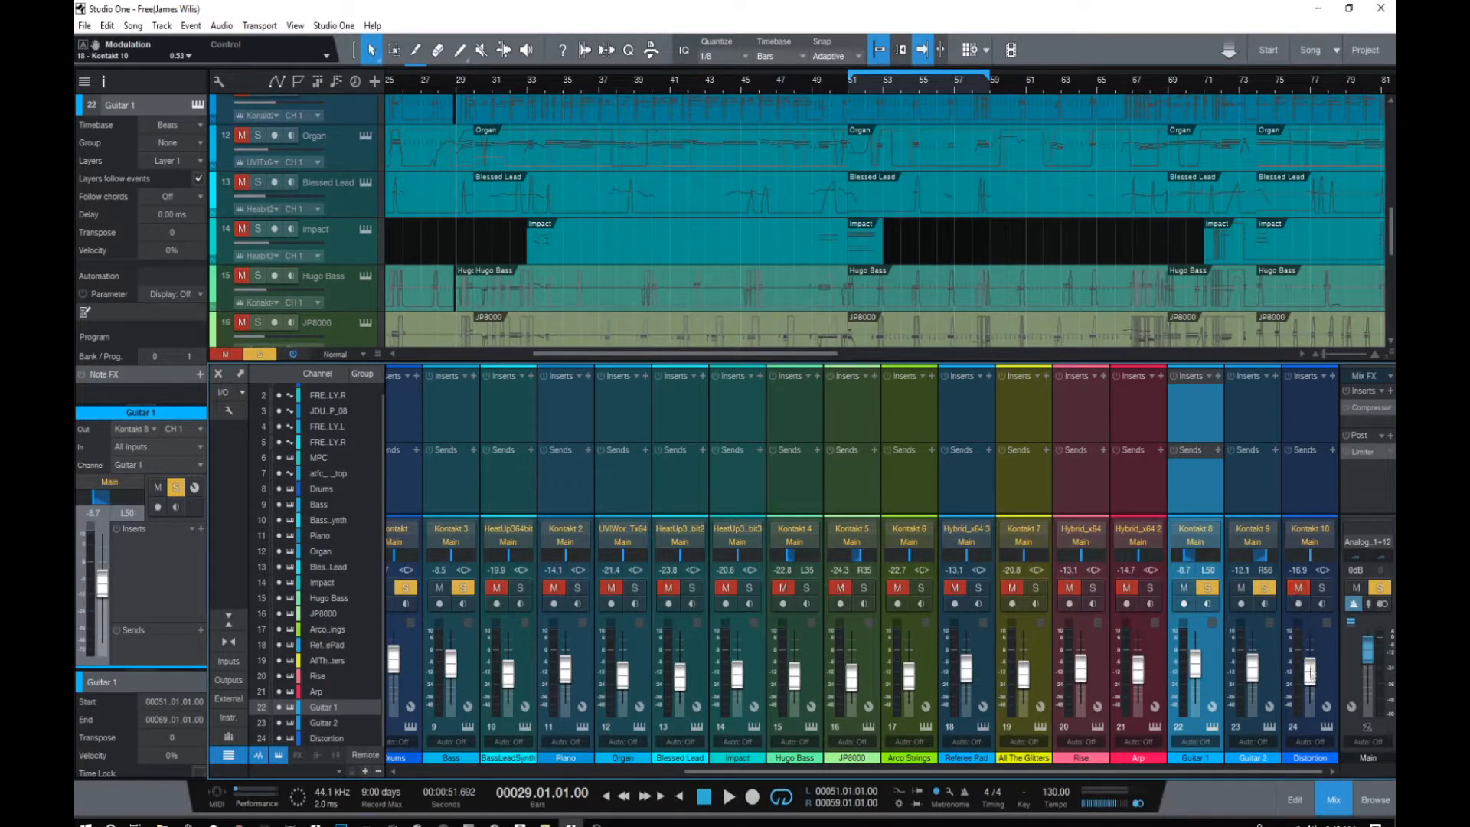
click(1323, 588)
click(1322, 588)
click(1298, 587)
click(1322, 587)
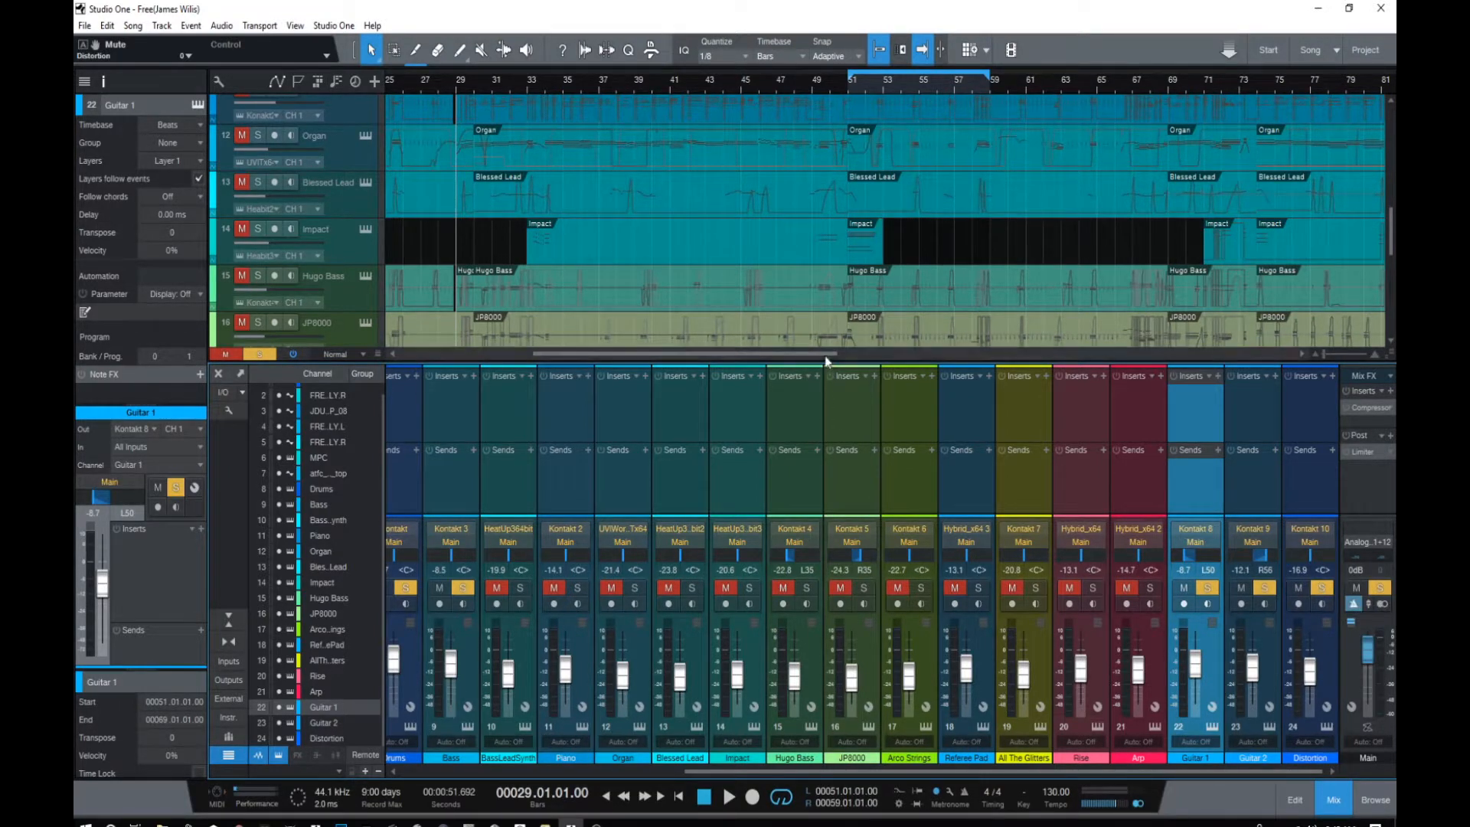
Give the arrangement slightly more height above the mixer, set the playback position to bar 30, and deselect the Guitar 1 event.
mouse_move(825, 363)
mouse_down()
mouse_move(822, 391)
mouse_move(818, 328)
mouse_move(816, 376)
mouse_up()
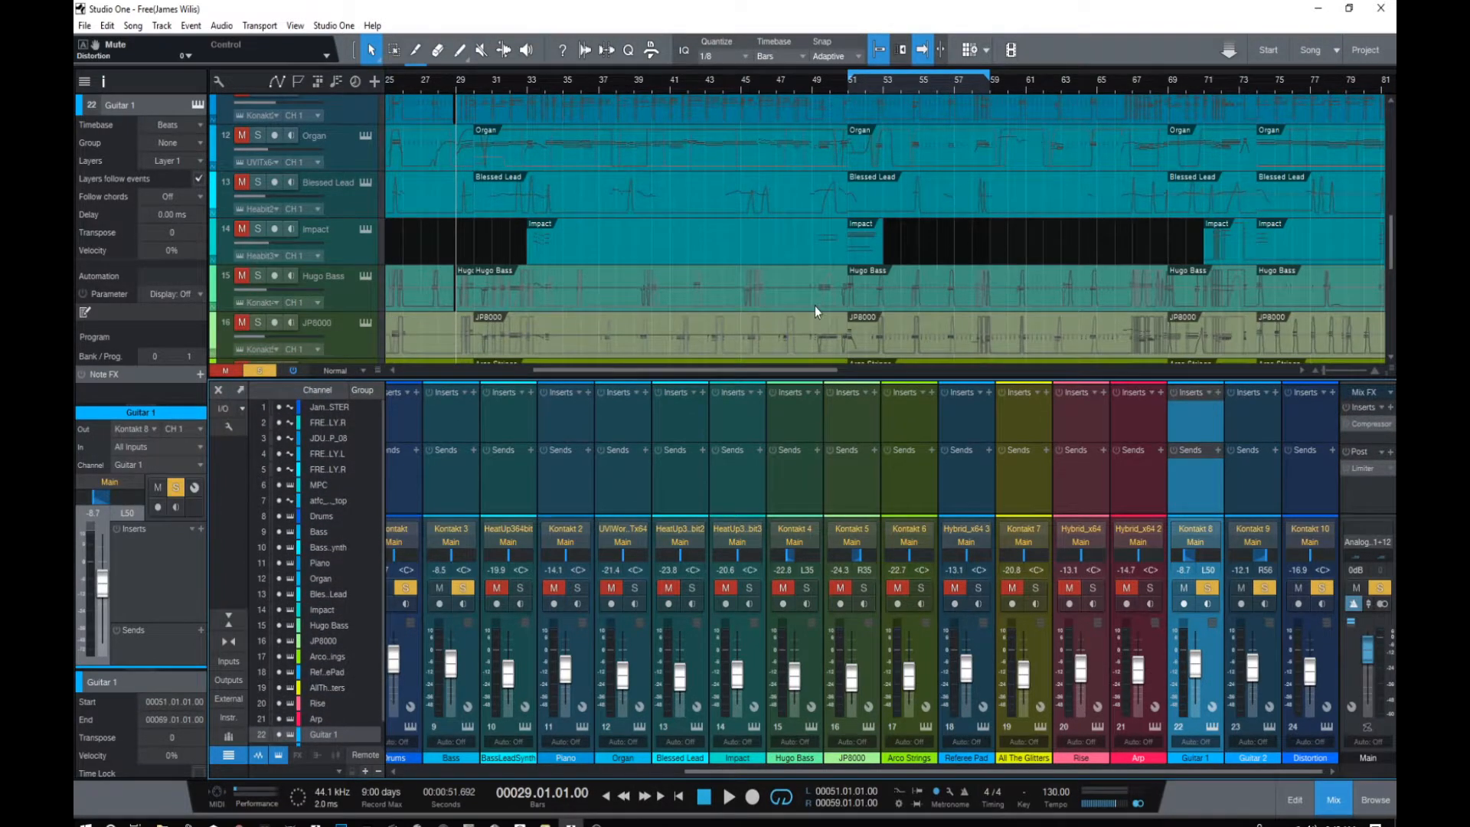
scroll(587, 238, down, 2)
scroll(587, 231, down, 8)
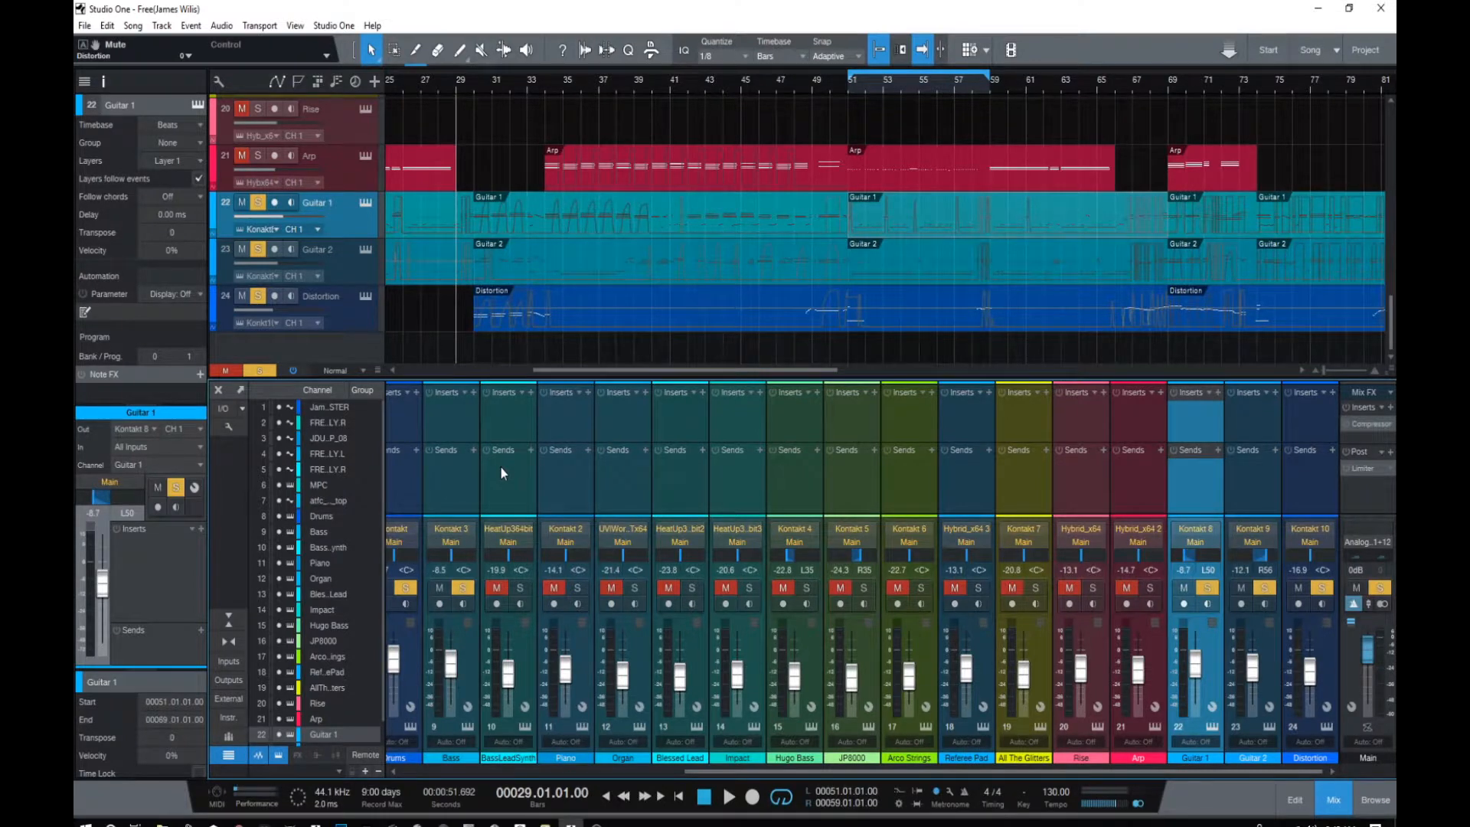
mouse_move(578, 372)
mouse_down()
mouse_move(521, 372)
mouse_move(575, 370)
mouse_up()
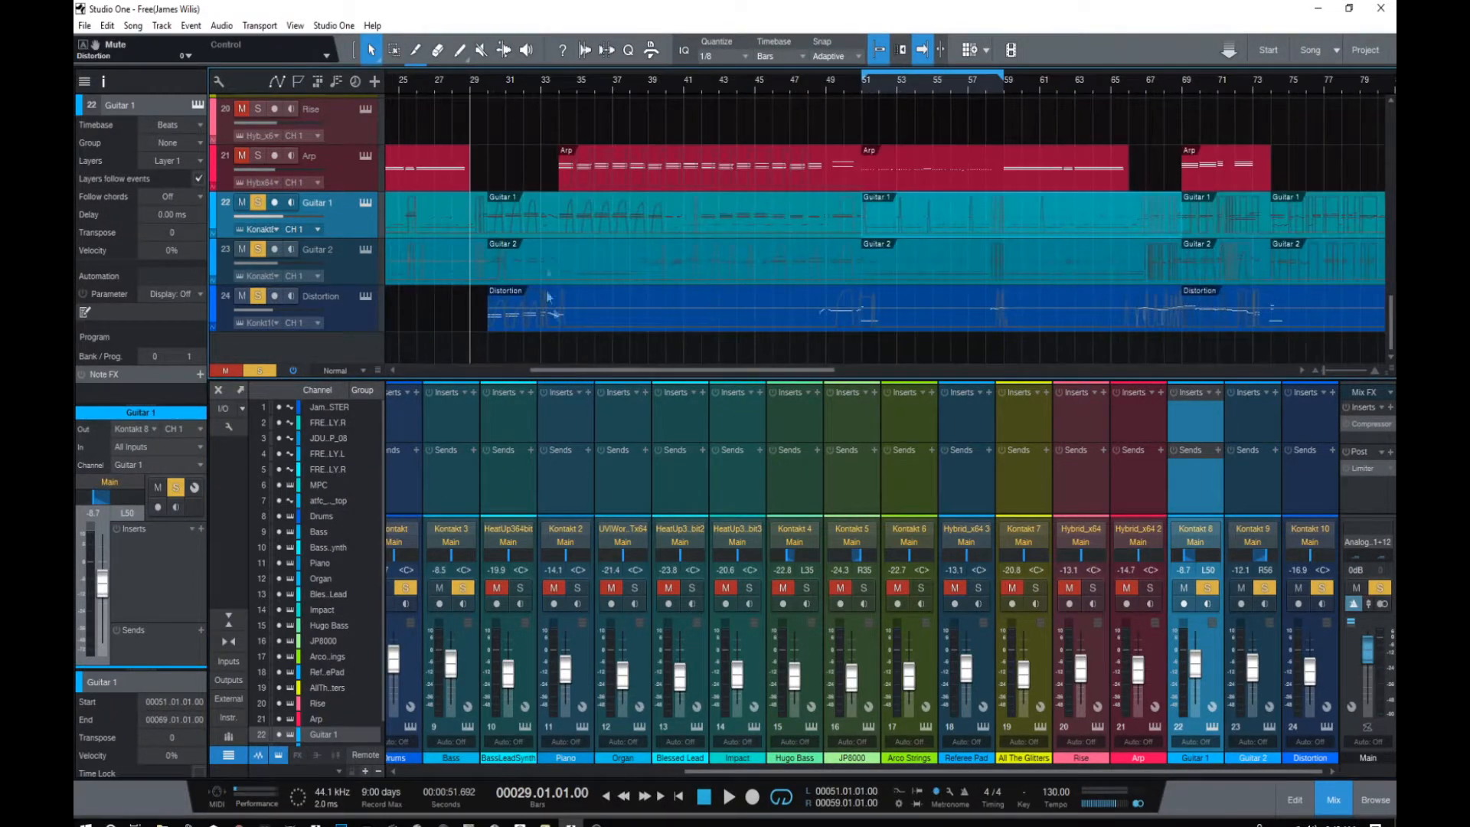
click(487, 80)
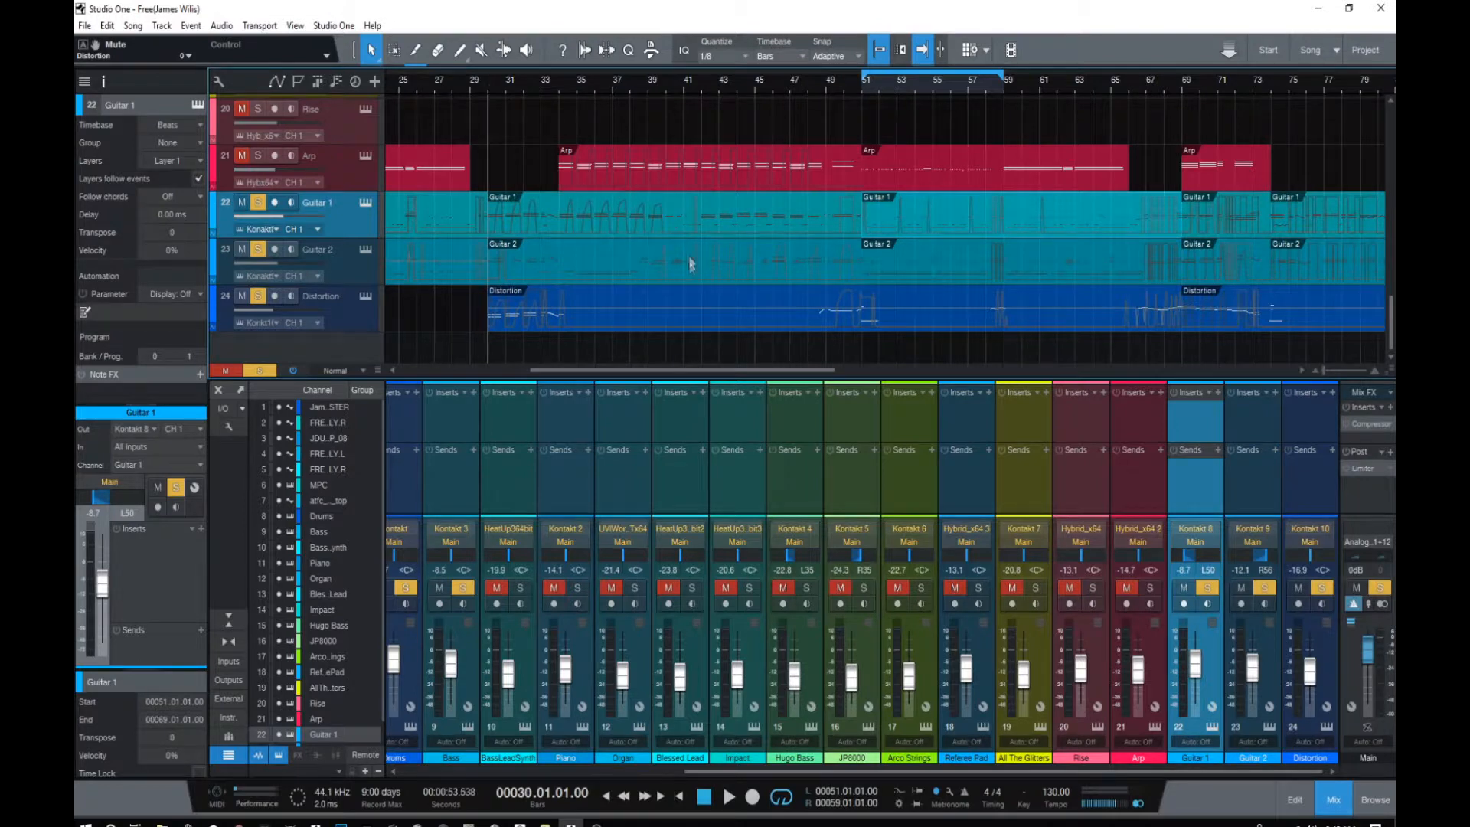
click(855, 117)
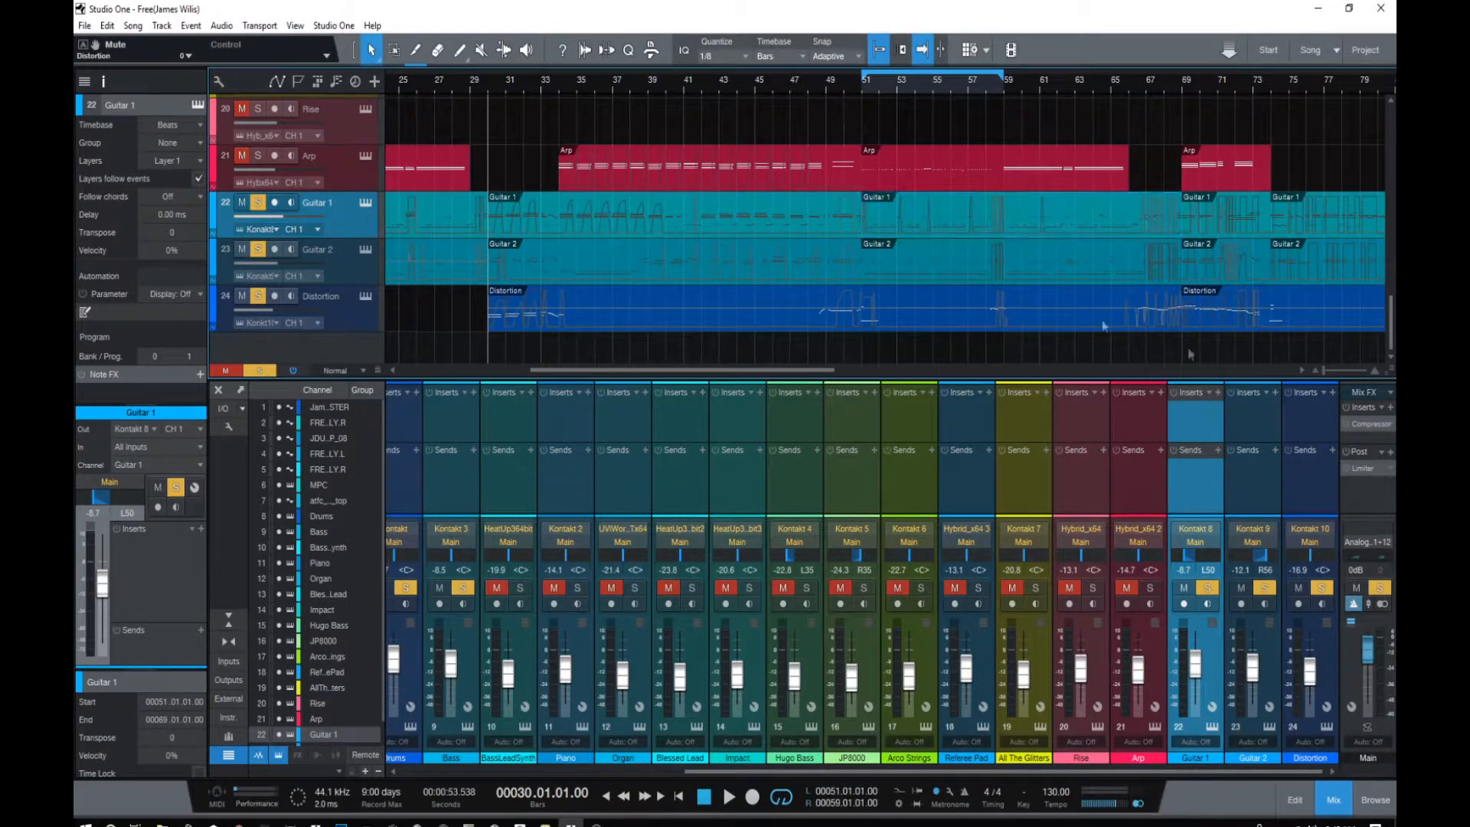
Clear all solos, move the playback position to bar 51, and solo only Guitar 1 and Guitar 2.
click(1379, 587)
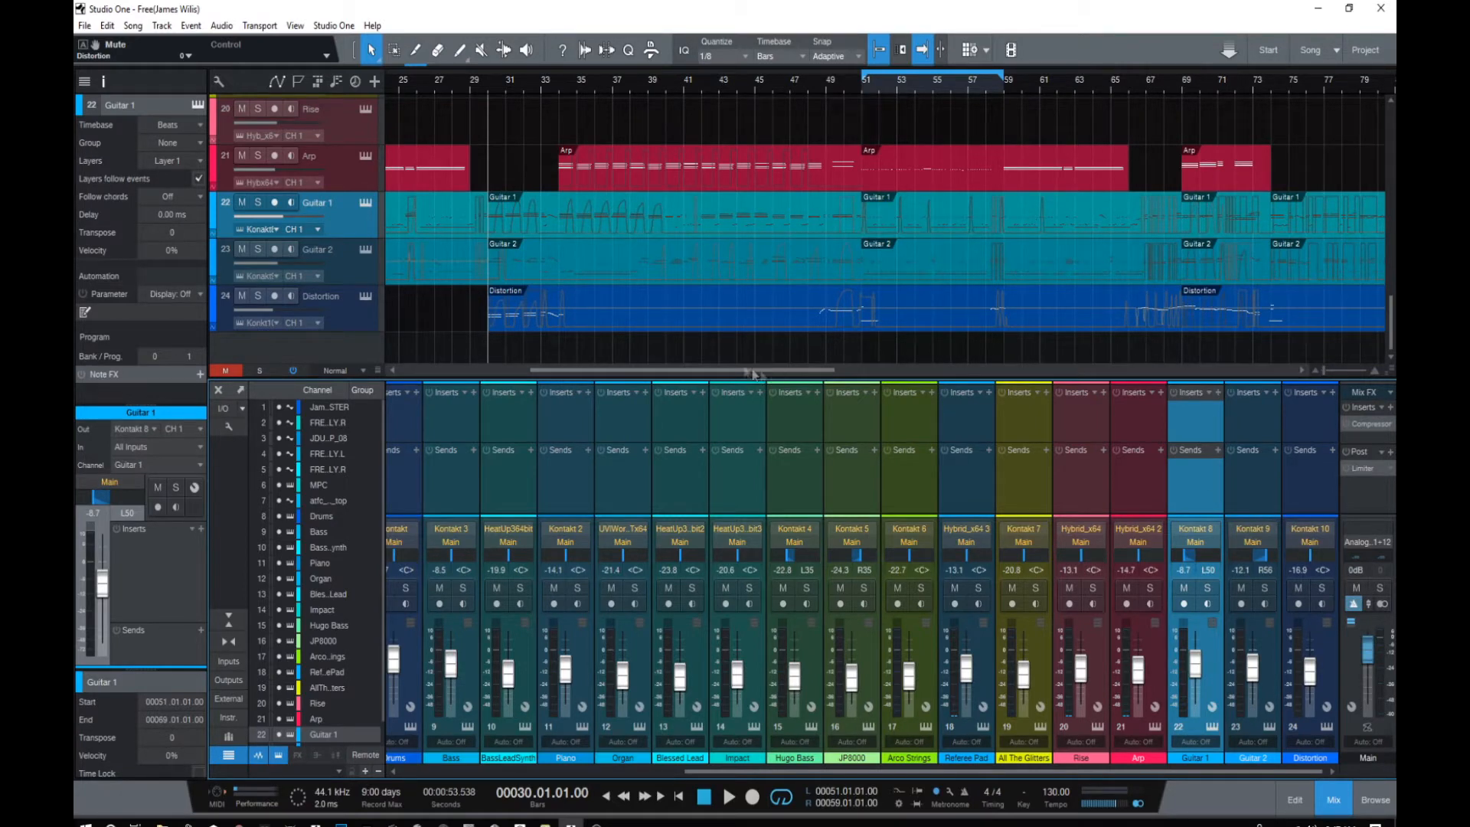
click(863, 92)
click(258, 203)
click(259, 249)
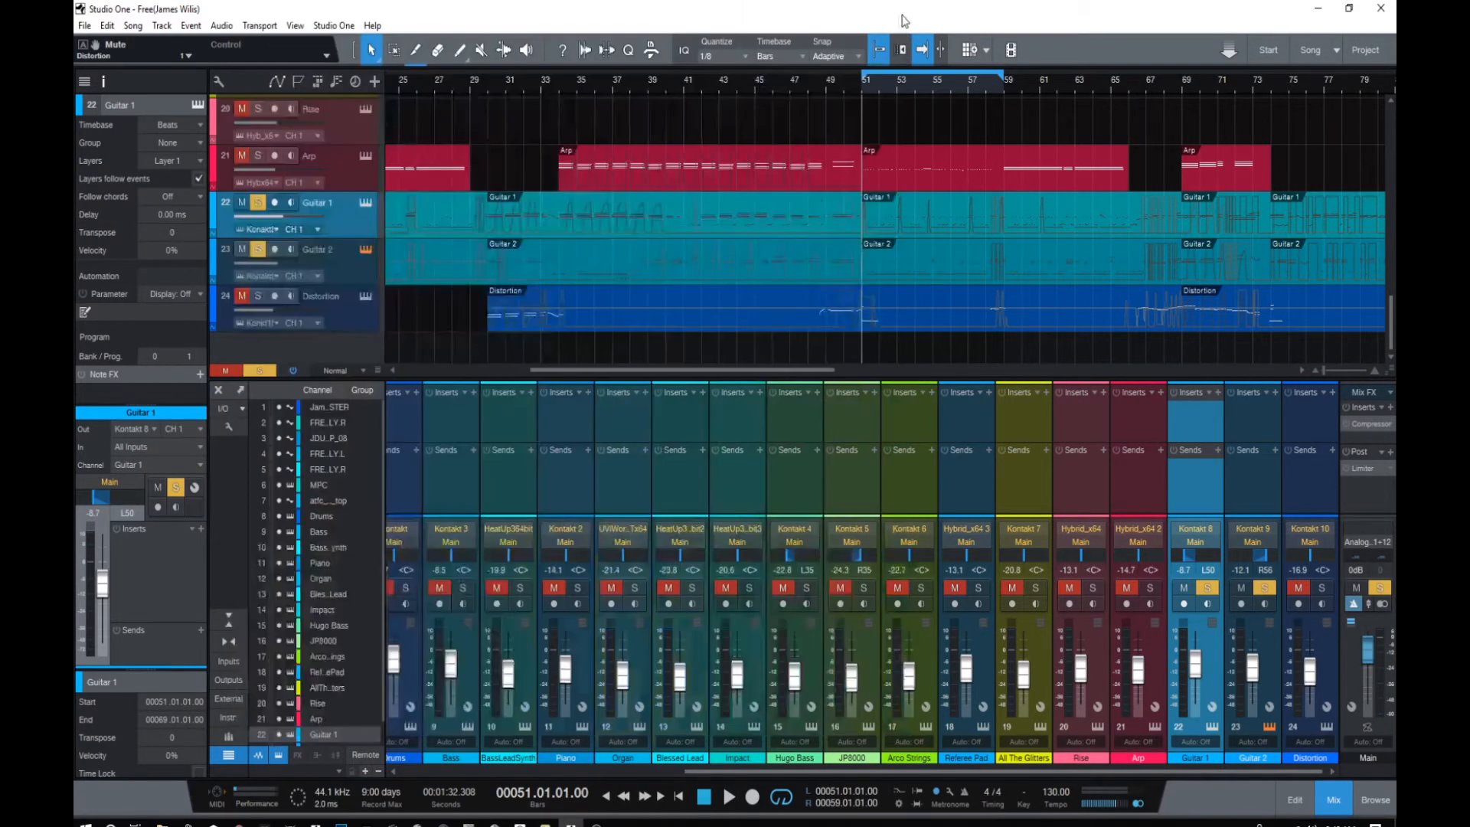
Open Guitar 1's Kontakt instrument, examine the audio engine restart option, and close the instrument window.
click(901, 16)
click(1211, 726)
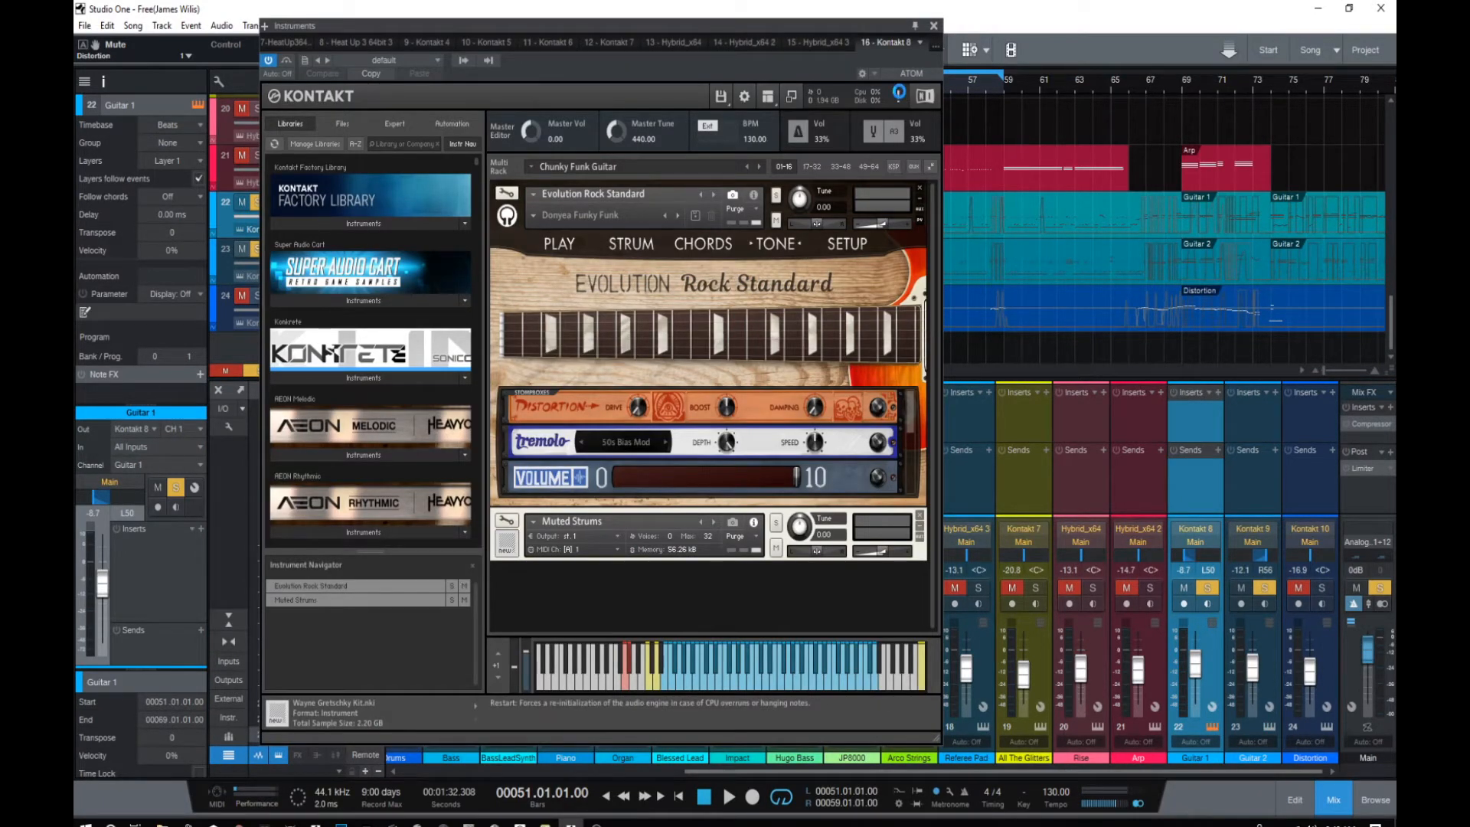
click(933, 25)
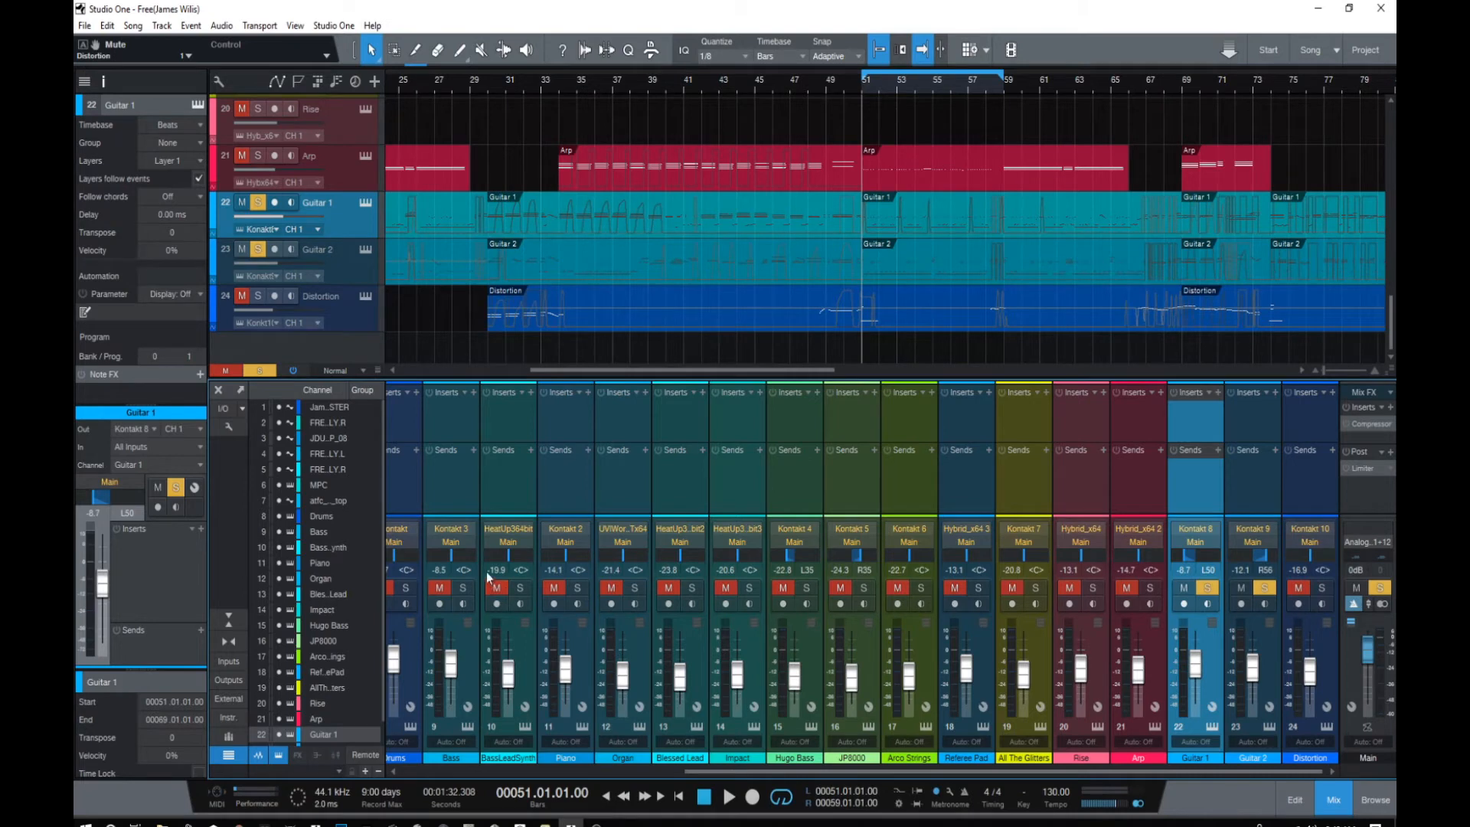
Play the soloed Guitar 1 and Guitar 2 parts together from bar 51 and stop playback.
click(727, 800)
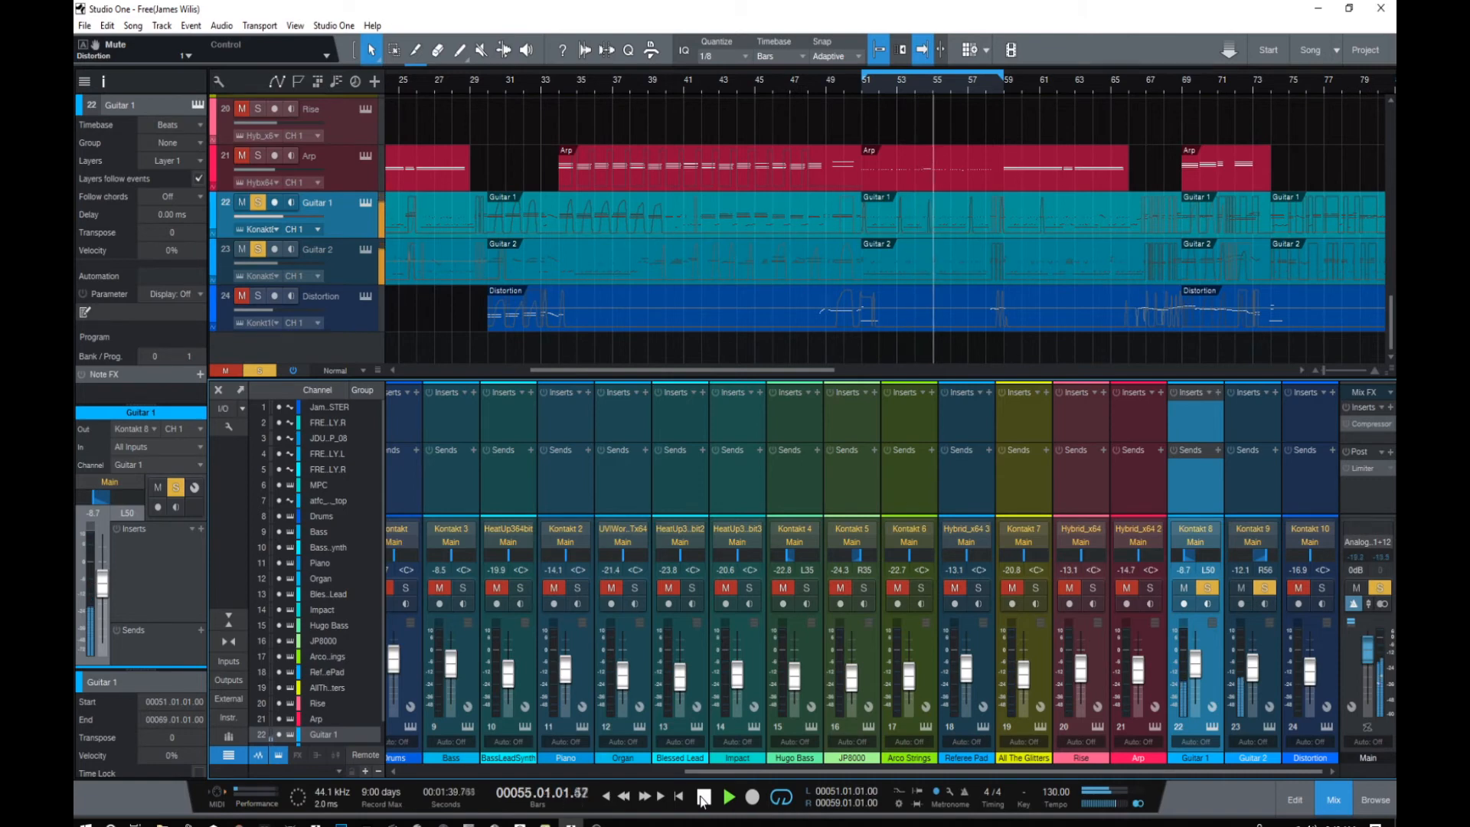
click(702, 798)
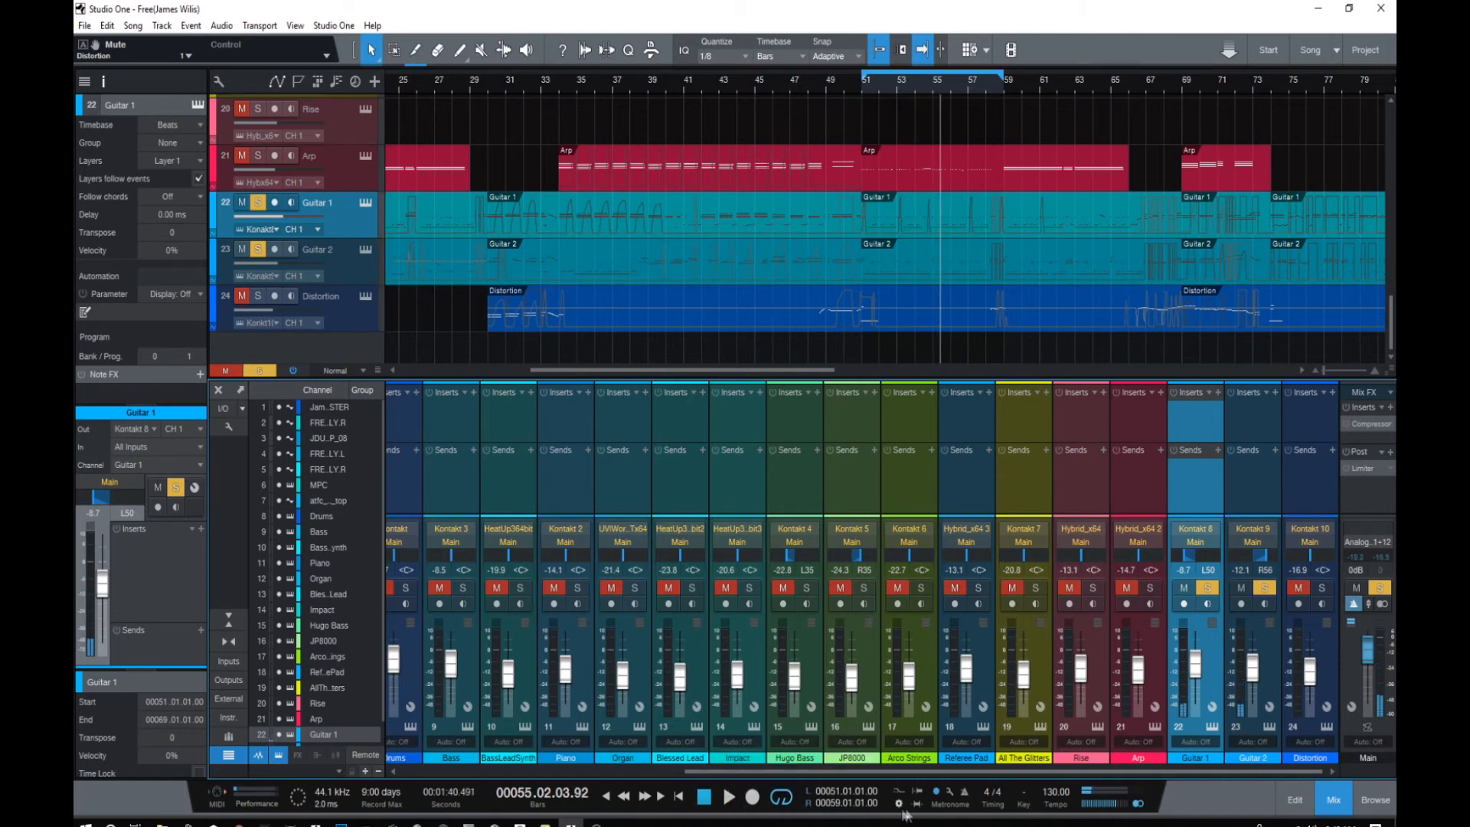
Reopen Guitar 1's Kontakt instrument, restart its audio engine, and close the instrument window.
click(1212, 727)
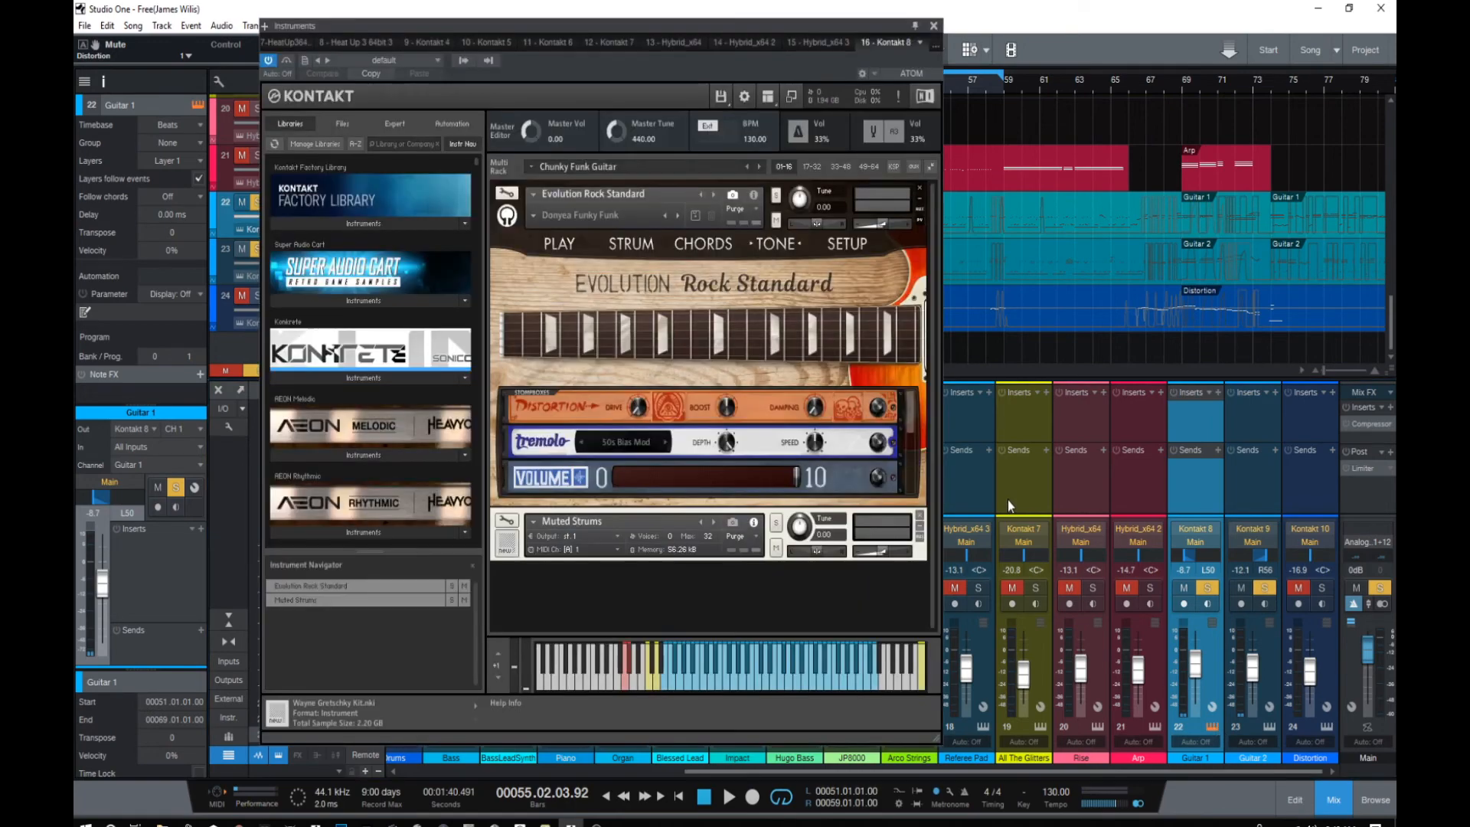
click(903, 93)
click(933, 26)
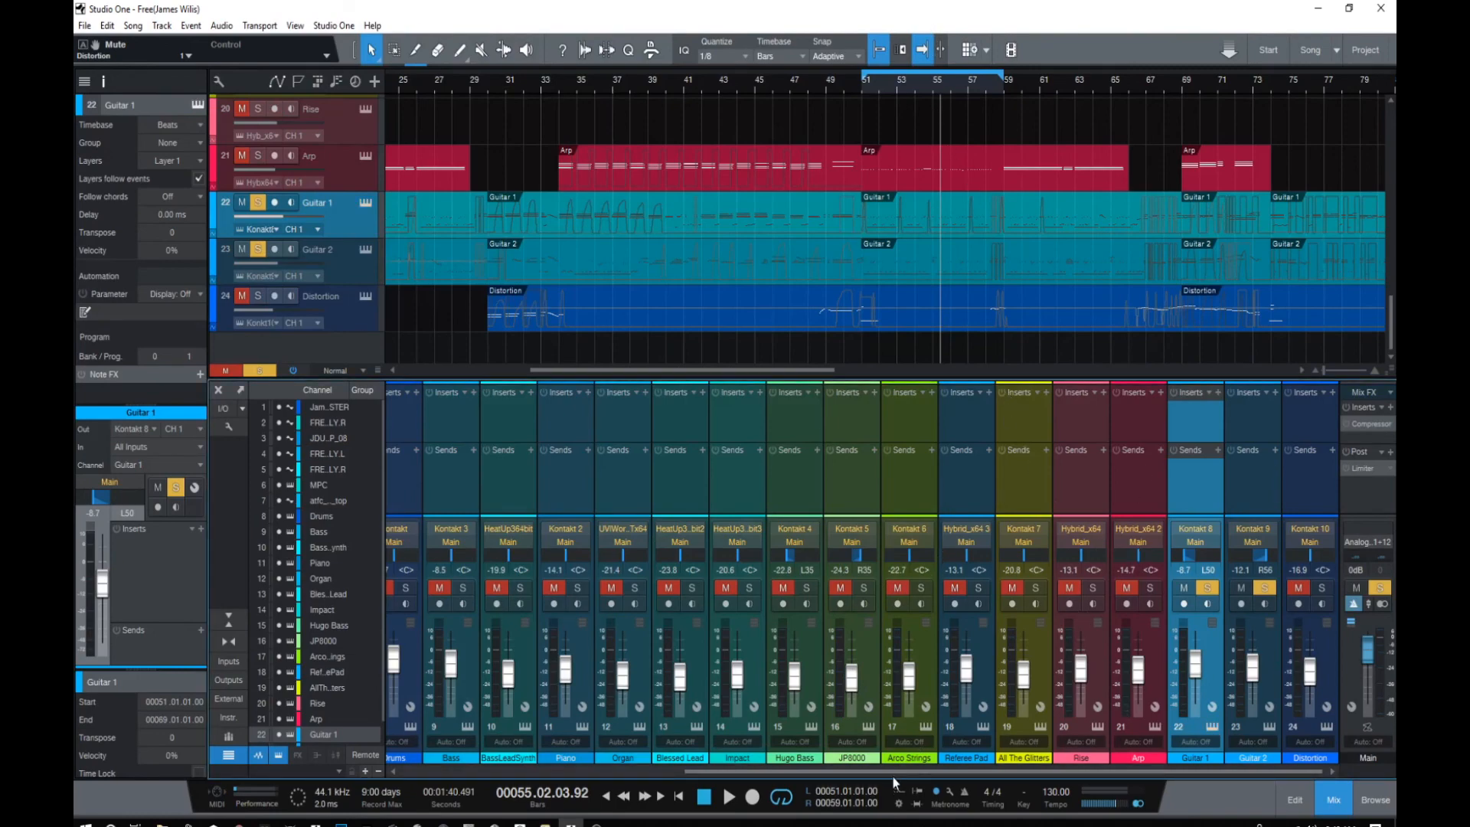
drag(893, 773, 720, 768)
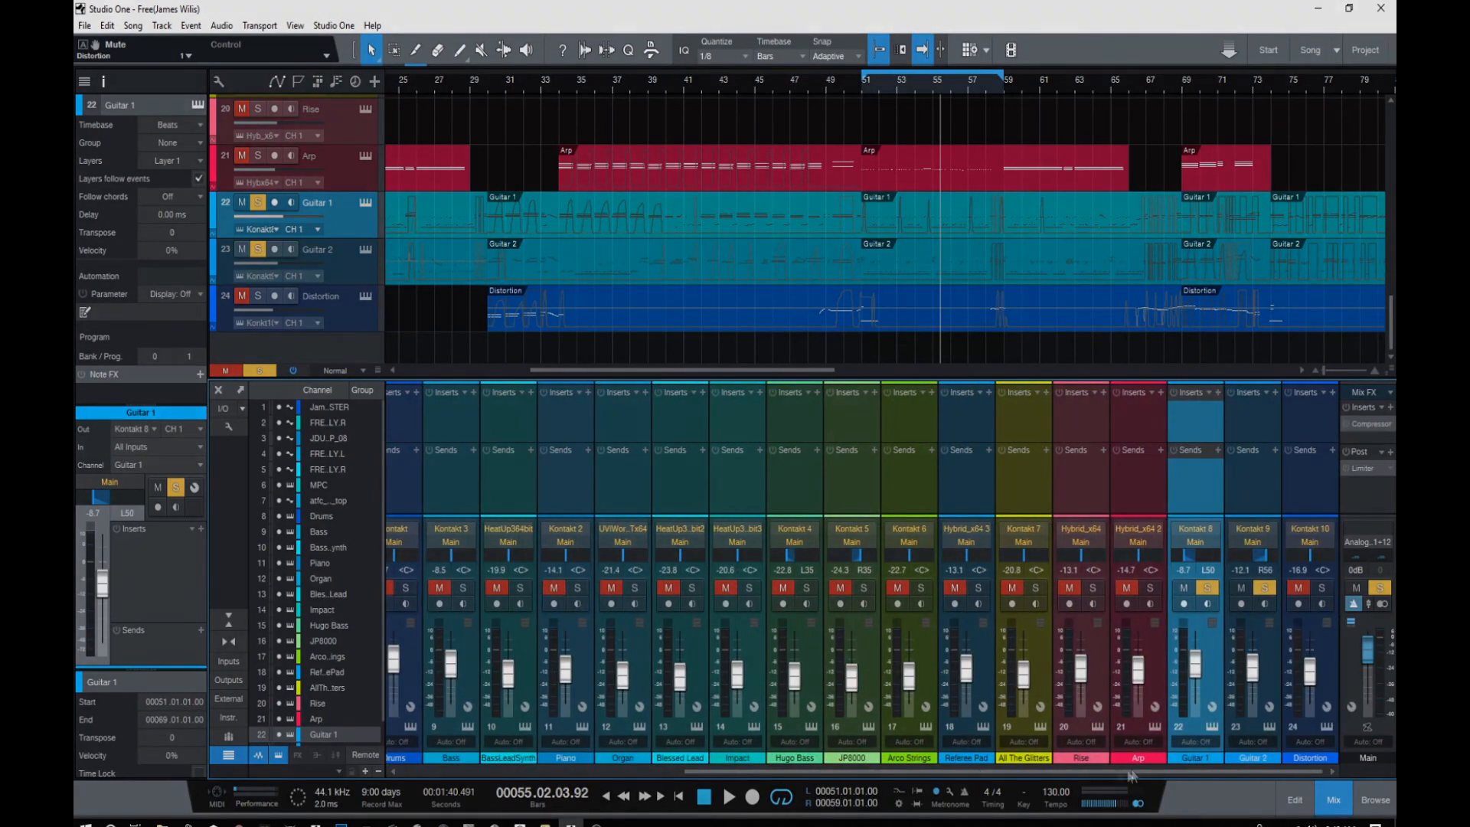